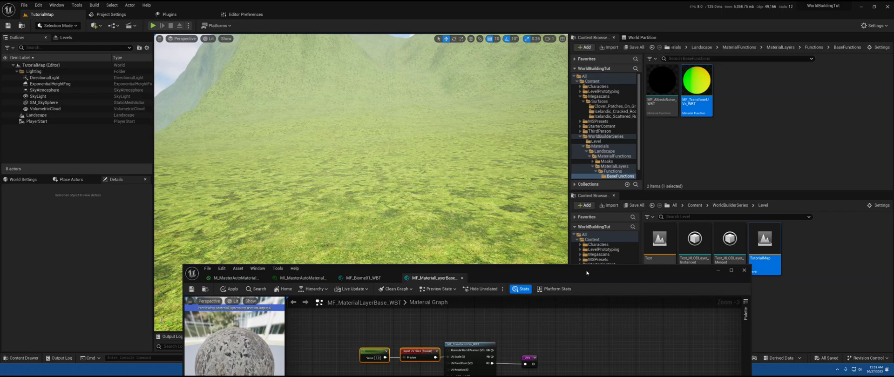
Bring the MF_MaterialLayerBase_WBT material function editor into view and maximize its window.
left_click_drag(587, 273, 528, 94)
right_click_drag(543, 160, 530, 192)
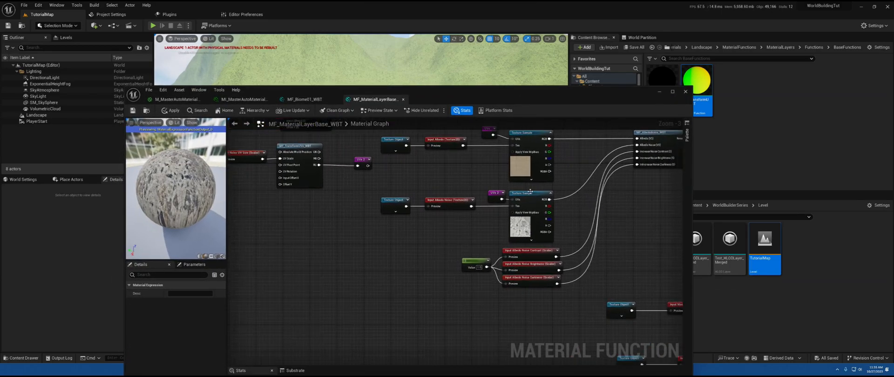
left_click(672, 91)
Gather the two UV size and transform node rows together and move them up and away from the texture nodes.
right_click_drag(387, 140, 498, 224)
left_click_drag(341, 129, 529, 186)
left_click_drag(467, 145, 463, 163)
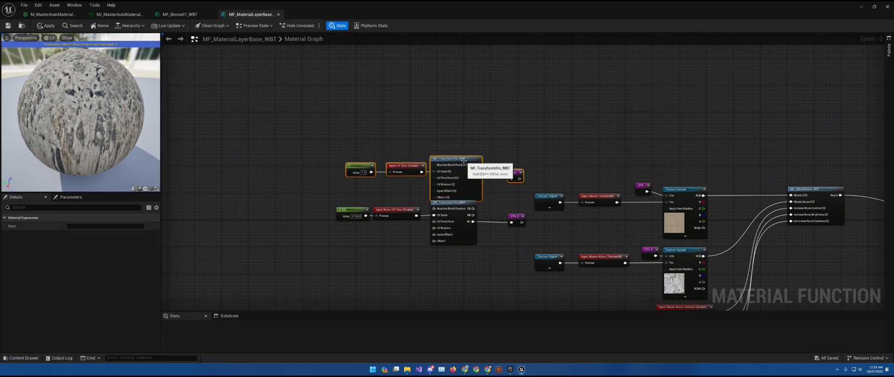
left_click_drag(324, 135, 525, 252)
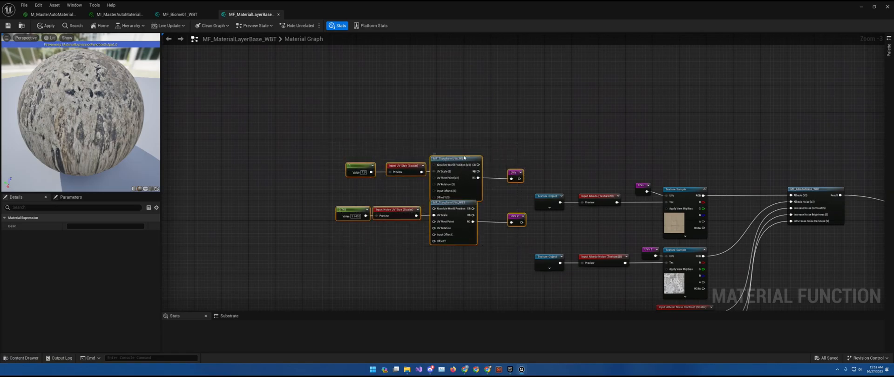
left_click_drag(464, 158, 374, 73)
Frame both UV node rows in a comment titled "UVs".
key("c")
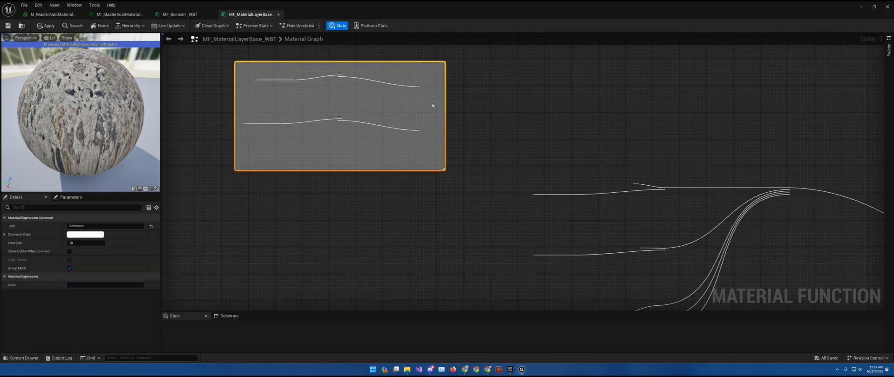
type("UVs")
key("Return")
Move the albedo and albedo noise texture node rows away from MF_AlbedoNoise_WBT, just below the UVs comment.
right_click_drag(534, 159, 392, 93)
left_click_drag(392, 94, 577, 228)
left_click_drag(566, 188, 370, 185)
scroll(445, 156, "up", 3)
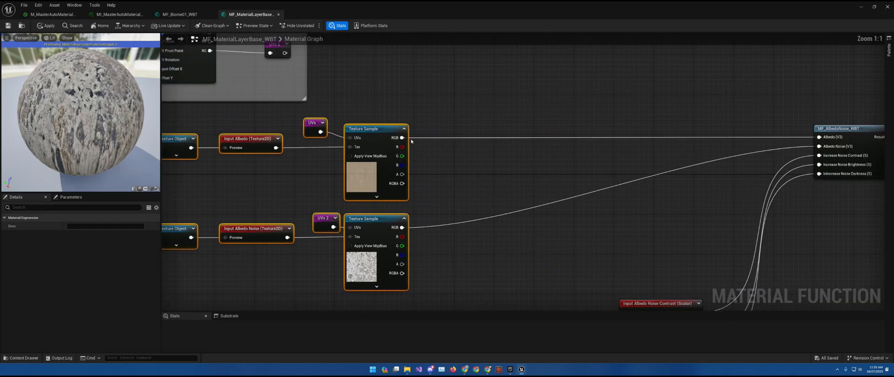
left_click_drag(401, 137, 463, 140)
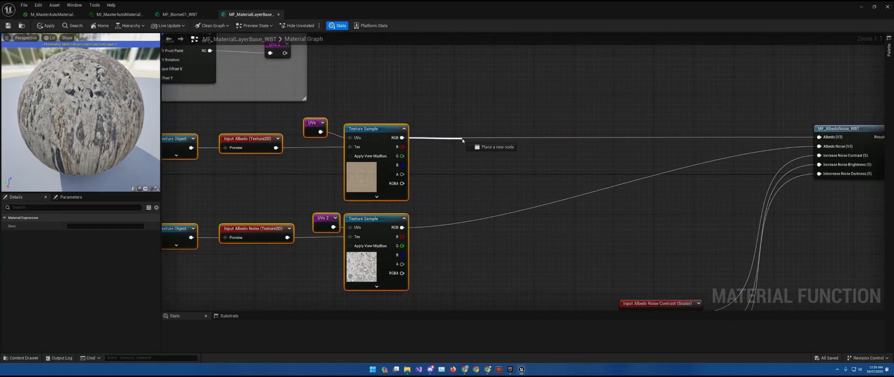
left_click_drag(462, 140, 463, 140)
key("Escape")
Add a named reroute declaration called "Albedo" from the RGB output of the albedo Texture Sample.
left_click_drag(402, 138, 495, 142)
type("rerout")
key("Up")
key("Return")
type("A")
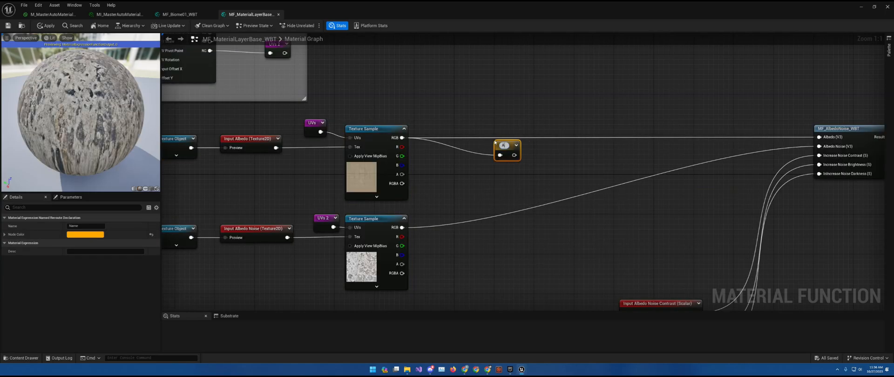
type("lbedo")
key("Return")
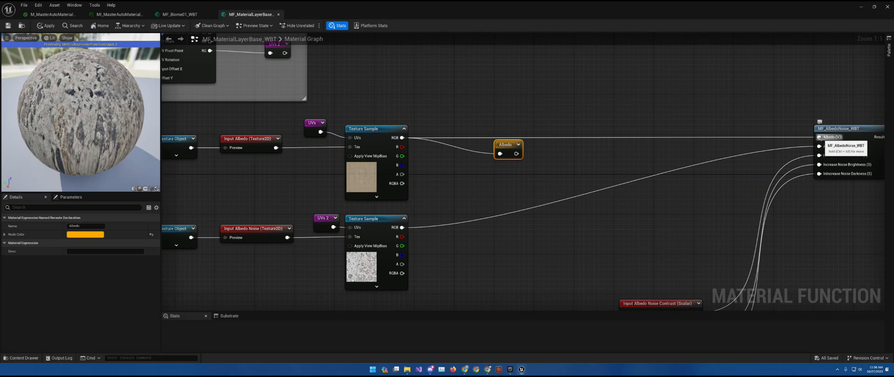
Feed the Albedo input of MF_AlbedoNoise_WBT from an Albedo named reroute placed beside it.
left_click_drag(820, 137, 774, 137, "ctrl")
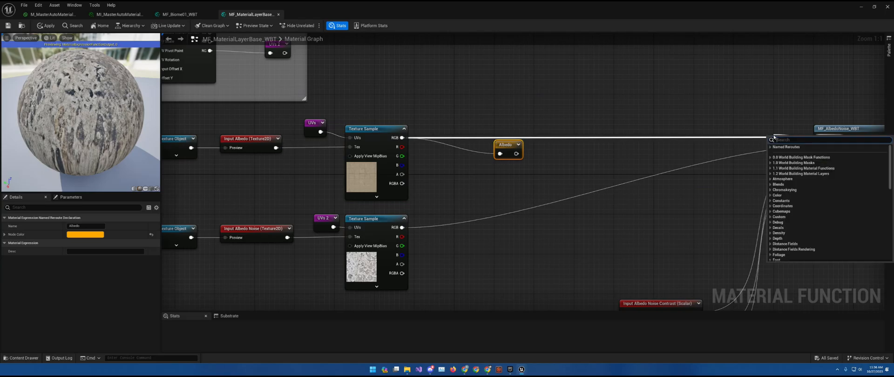
type("albe")
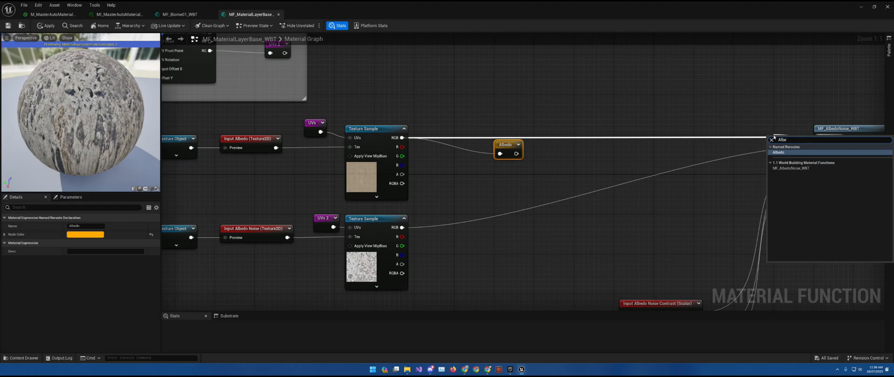
key("Return")
left_click_drag(787, 139, 781, 129)
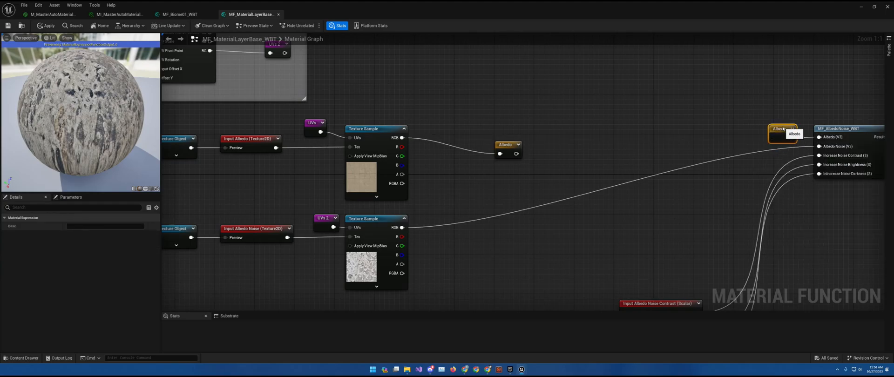
Add a named reroute declaration called "Albedo Noise" from the RGB output of the noise Texture Sample.
left_click_drag(402, 227, 445, 226)
type("rerout")
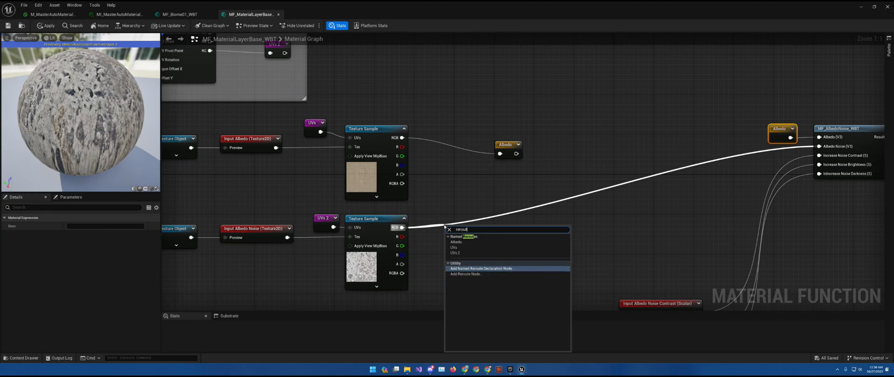
key("Return")
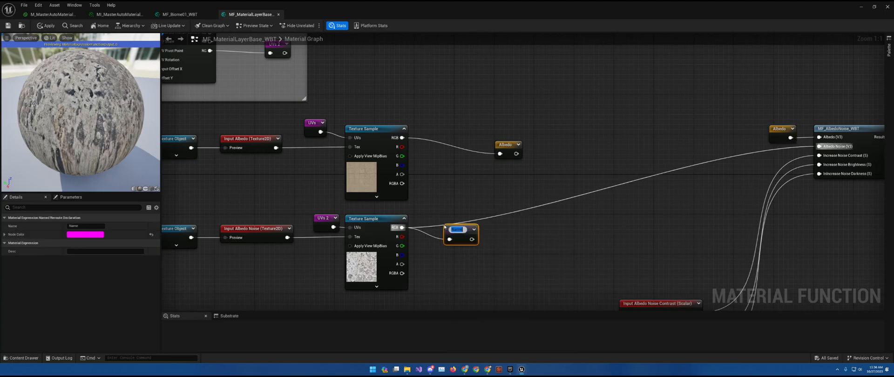
type("Albedo Noise")
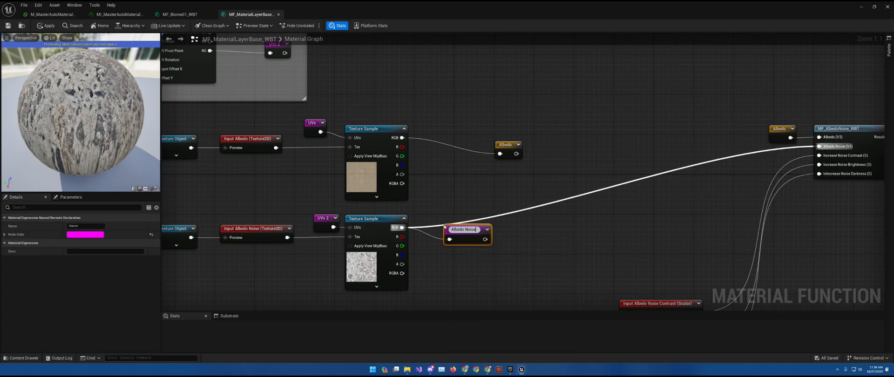
key("Return")
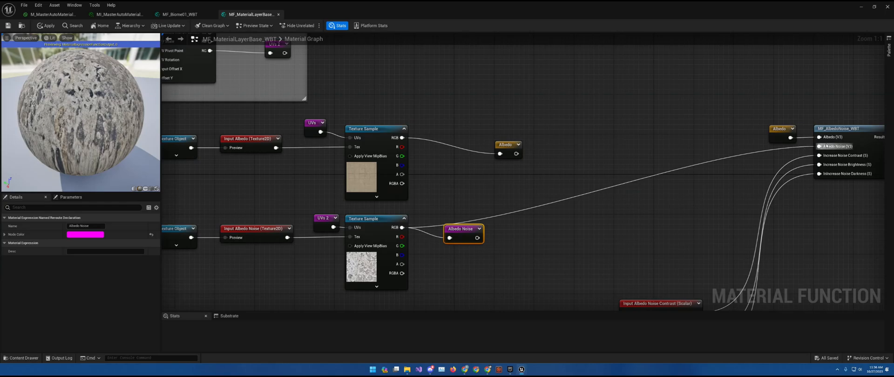
Feed the Albedo Noise input of MF_AlbedoNoise_WBT from an Albedo Noise named reroute placed under the Albedo one.
left_click_drag(820, 146, 790, 151)
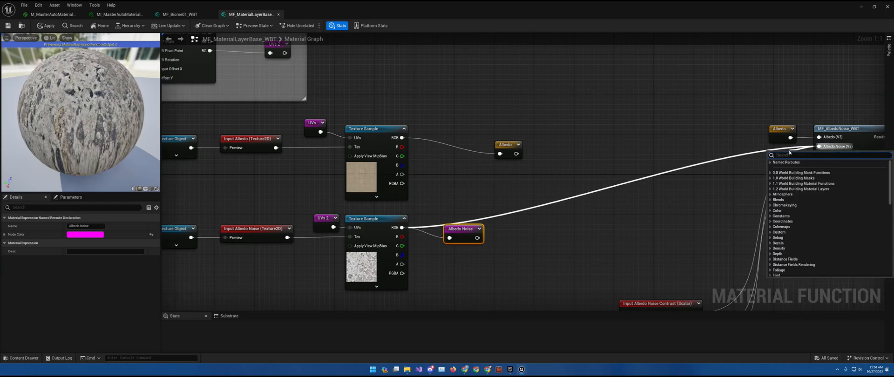
type("Albedo No")
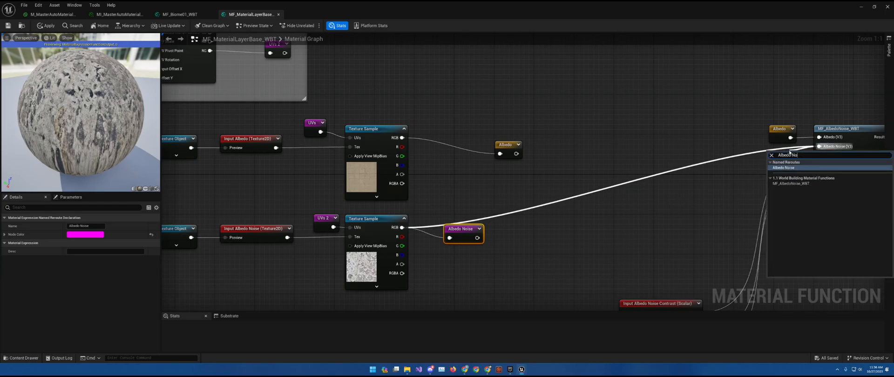
key("Return")
left_click_drag(798, 160, 779, 154)
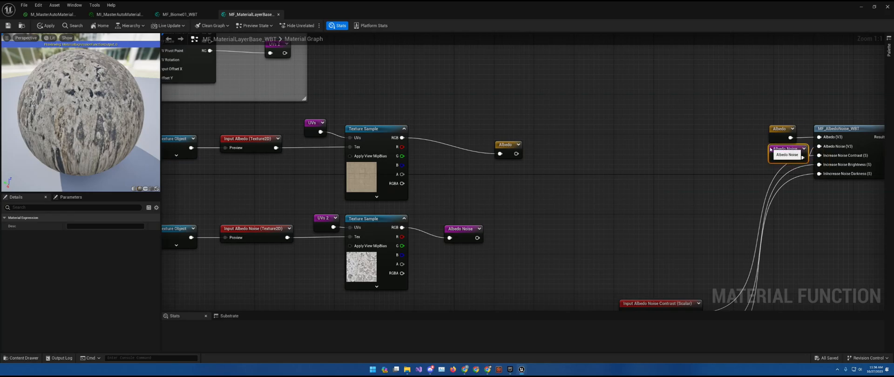
Move the noise contrast, brightness and darkness inputs with their constant next to MF_AlbedoNoise_WBT.
right_click_drag(728, 181, 623, 82)
left_click_drag(431, 151, 578, 278)
right_click_drag(605, 227, 534, 280)
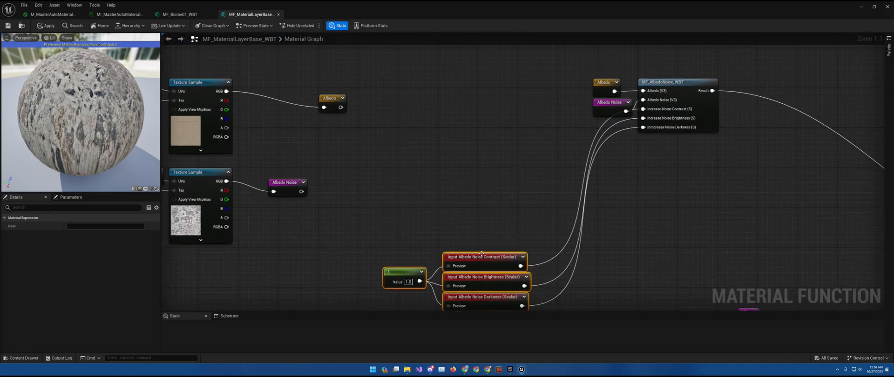
left_click_drag(483, 258, 573, 131)
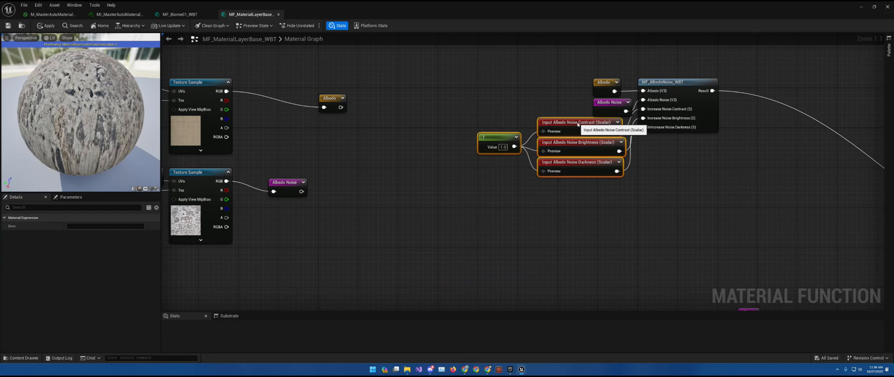
Align the Albedo Noise, UVs and Albedo reroute nodes closely beside their Texture Samples.
right_click_drag(463, 135, 717, 171)
left_click_drag(540, 218, 511, 208)
right_click_drag(486, 192, 592, 218)
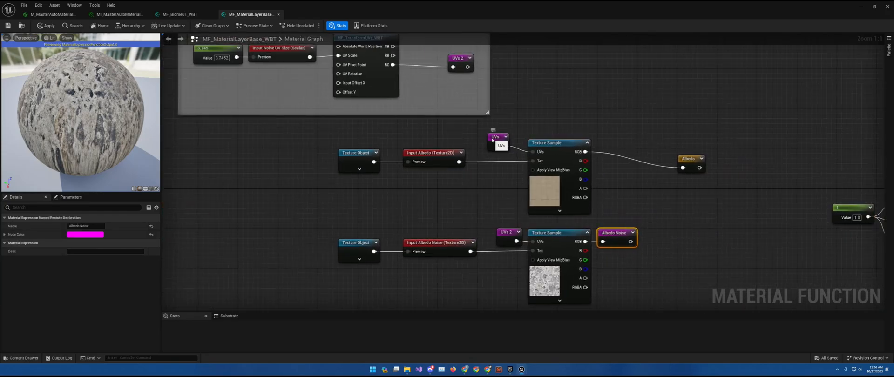
left_click_drag(492, 135, 503, 145)
left_click_drag(704, 165, 627, 149)
Move the Texture Object and input nodes of both albedo rows closer to their Texture Samples.
left_click_drag(324, 223, 462, 247)
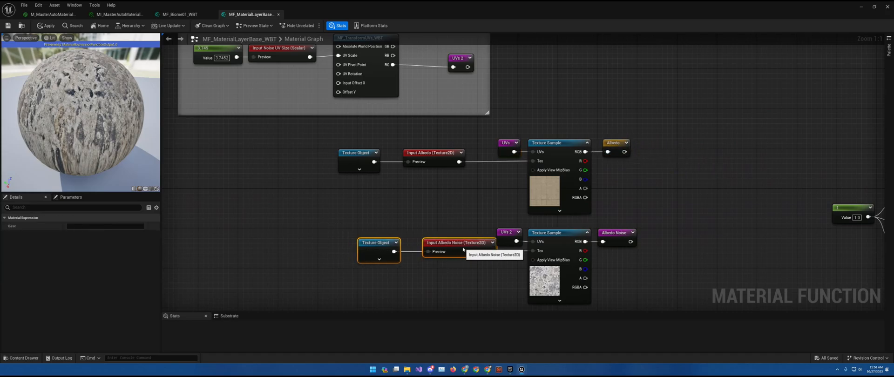
left_click_drag(312, 149, 453, 177)
left_click_drag(434, 155, 465, 156)
Move the mask texture node row, including its UVs reroute, farther away from SetMaterialAttributes.
scroll(522, 187, "down", 2)
right_click_drag(522, 186, 308, 83)
right_click_drag(589, 184, 396, 136)
scroll(621, 187, "up", 2)
right_click_drag(579, 179, 534, 147)
left_click_drag(289, 132, 608, 195)
left_click_drag(557, 168, 432, 142)
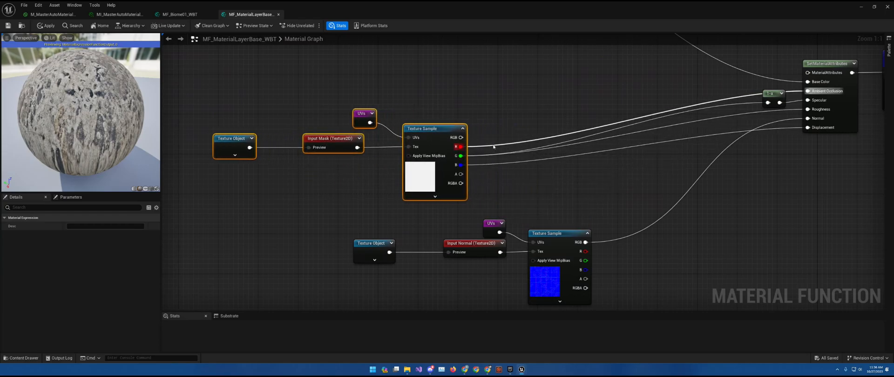
Add a named reroute declaration called "Ambient Occlusion" from the mask Texture Sample's R output and place it above the wires.
left_click_drag(464, 149, 502, 131)
type("Reroute")
key("Up")
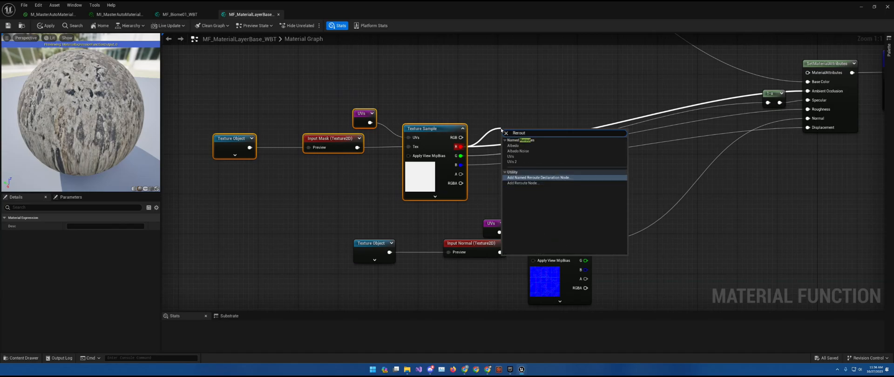
key("Return")
type("Ambie")
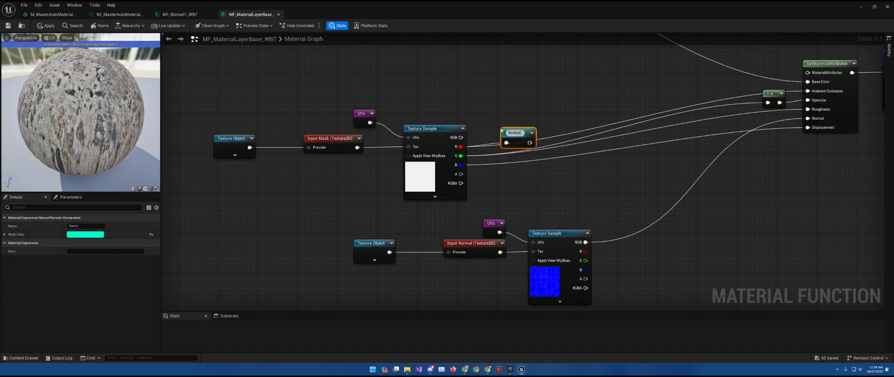
type("nt Occlusion")
key("Return")
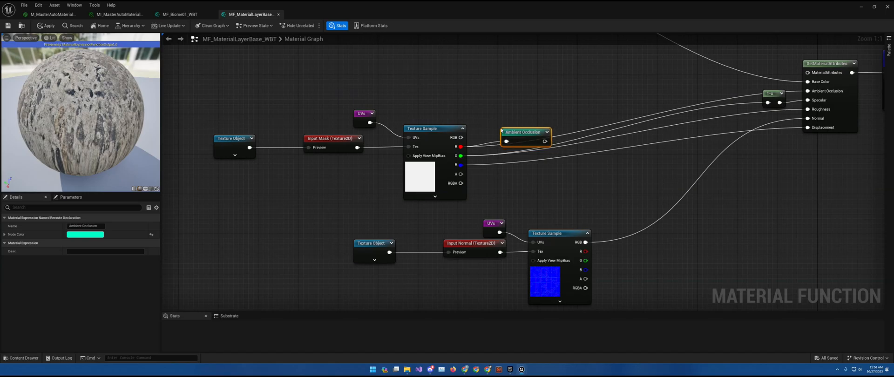
left_click_drag(532, 133, 523, 119)
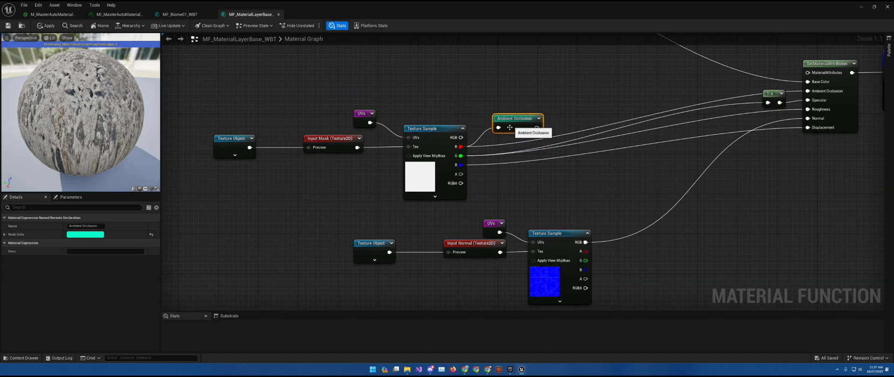
Feed the Ambient Occlusion input of SetMaterialAttributes from an Ambient Occlusion named reroute placed nearby.
left_click_drag(805, 95, 730, 84)
type("Ambient")
key("Return")
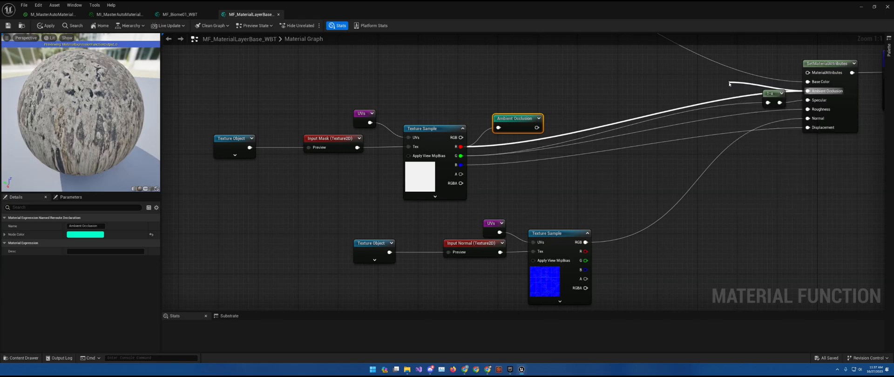
left_click_drag(742, 87, 716, 84)
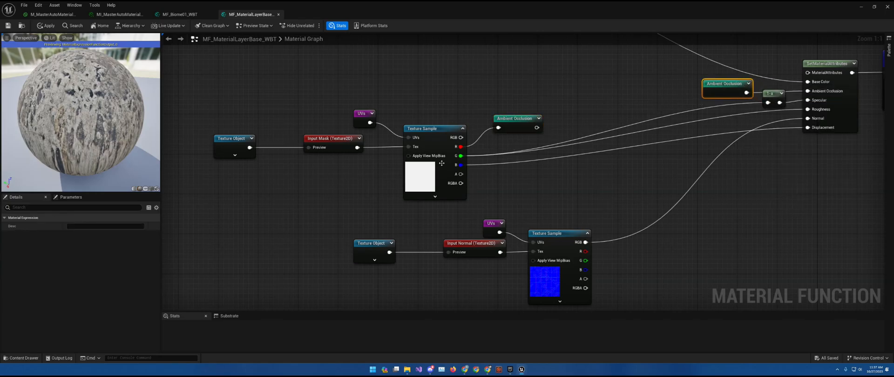
Add a named reroute declaration called "Roughness" from the mask Texture Sample's G output.
left_click_drag(460, 156, 497, 145)
type("Rerout")
key("Up")
key("Return")
type("Roughness")
key("Return")
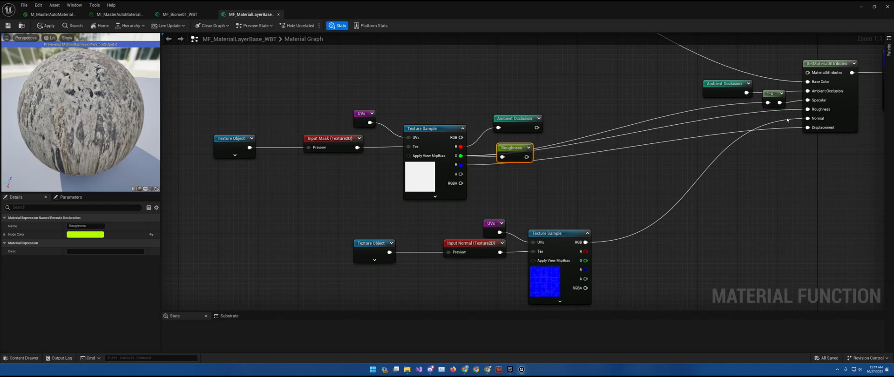
Feed both the 1-x node and the Roughness input of SetMaterialAttributes from a Roughness named reroute placed under Ambient Occlusion.
left_click_drag(768, 102, 730, 109)
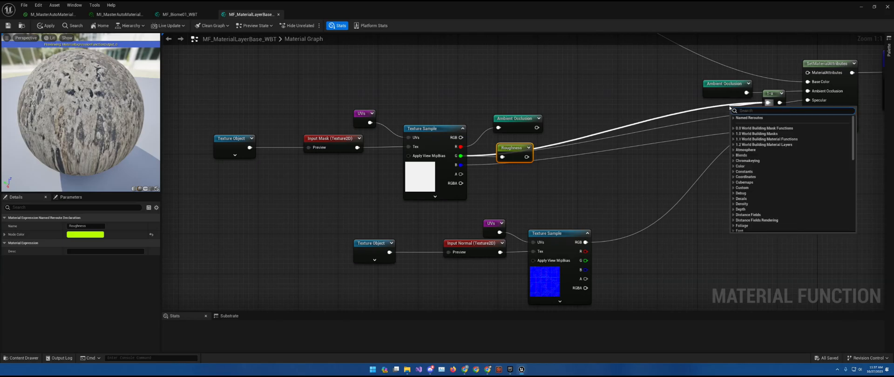
type("rough")
key("Return")
left_click_drag(743, 114, 812, 109)
left_click_drag(706, 104, 717, 105)
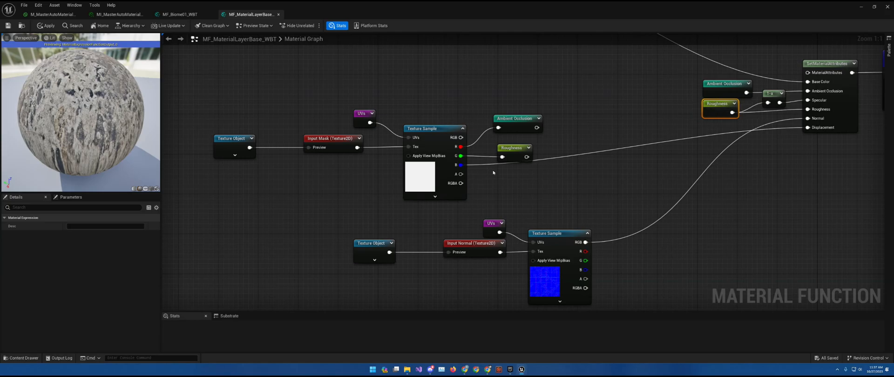
Add a named reroute declaration called "Displacement" from the mask Texture Sample's B output.
left_click_drag(462, 169, 533, 176)
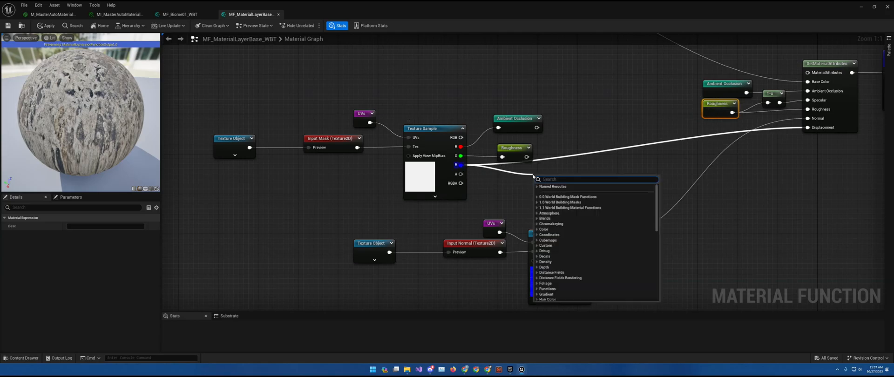
type("Rerout")
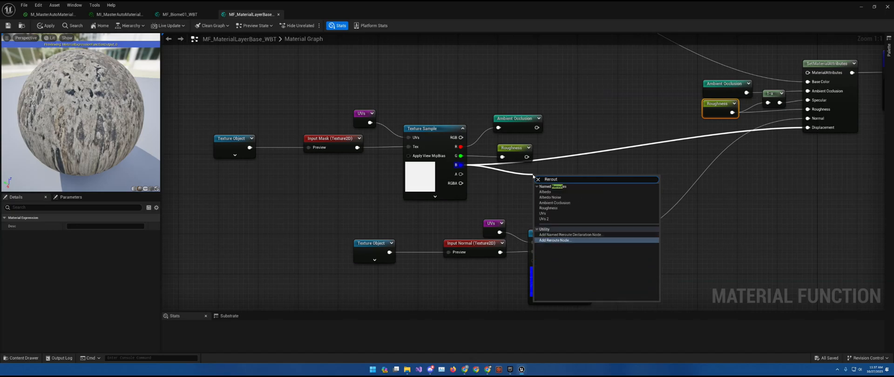
key("Up")
key("Return")
type("D")
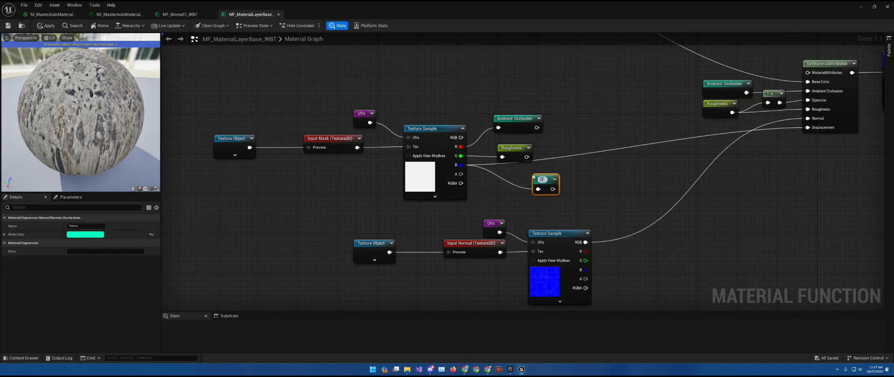
type("isplacementbt")
key("Return")
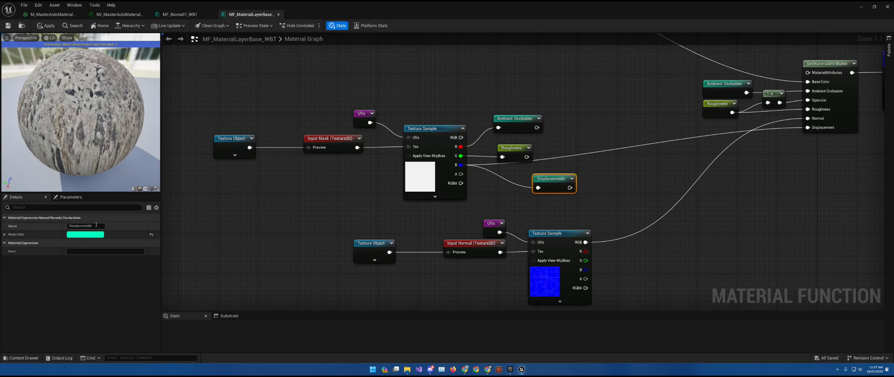
left_click(96, 225)
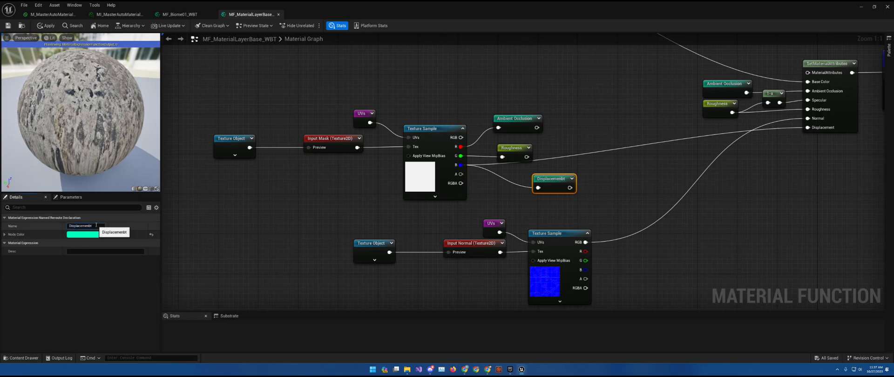
key("Return")
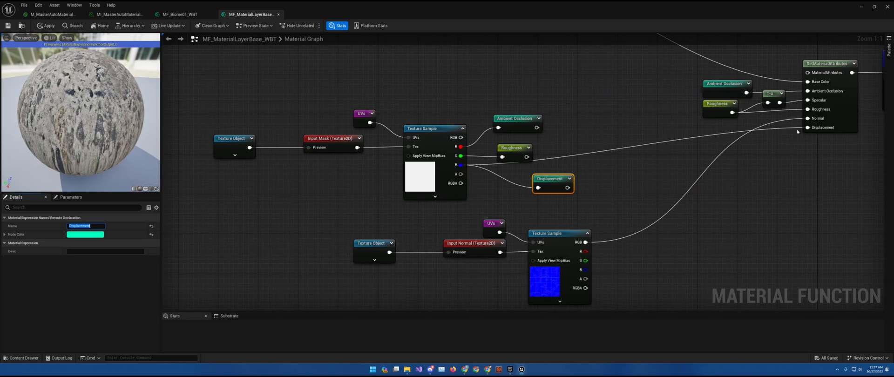
Feed the Displacement input of SetMaterialAttributes from a Displacement named reroute placed just below it.
left_click_drag(808, 127, 768, 148)
type("Displ")
key("Return")
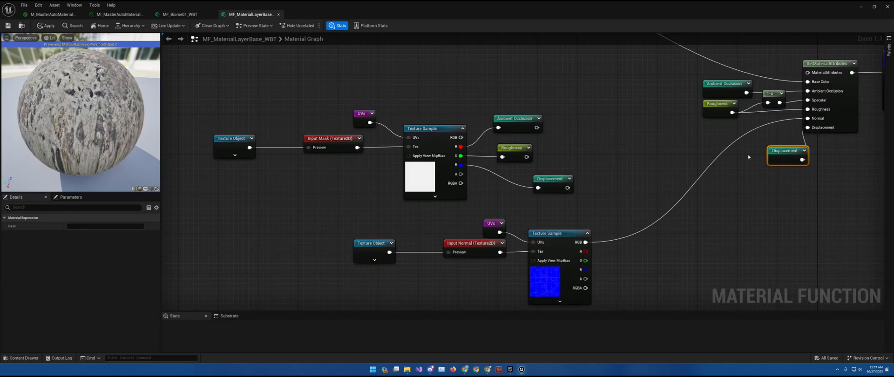
Add a named reroute declaration called "Normal" from the normal Texture Sample's RGB output.
left_click_drag(586, 243, 651, 241)
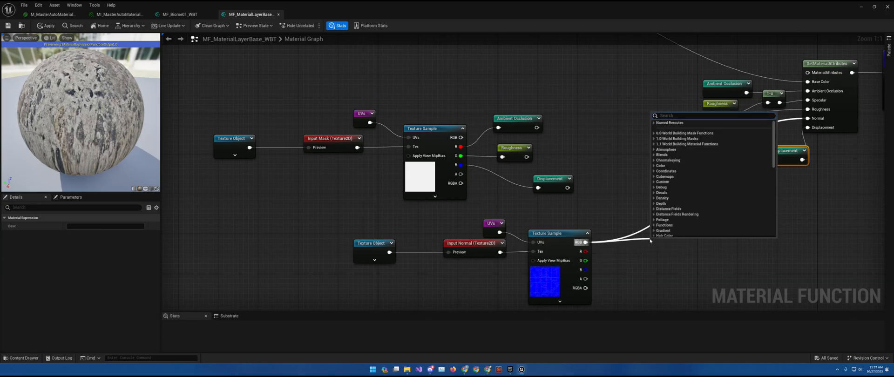
type("rerou")
key("Up")
key("Return")
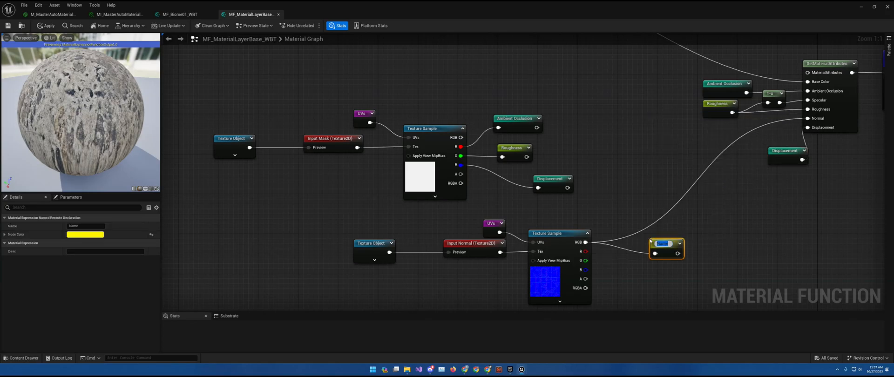
type("Normal")
key("Return")
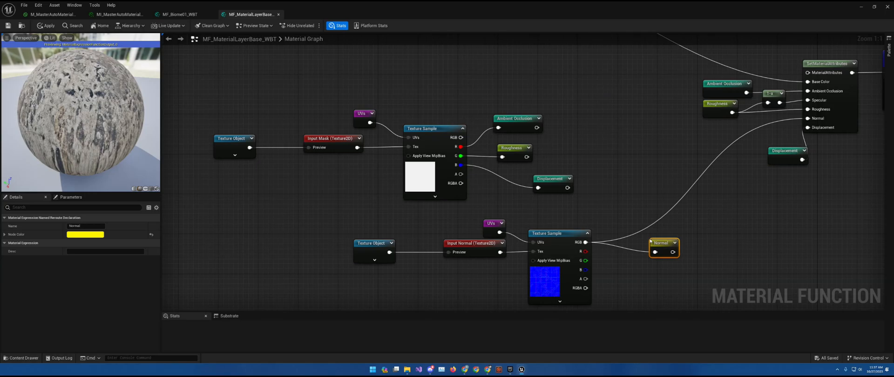
Feed the Normal input of SetMaterialAttributes from a Normal named reroute and stack it neatly above the Displacement reroute.
left_click_drag(808, 119, 763, 137)
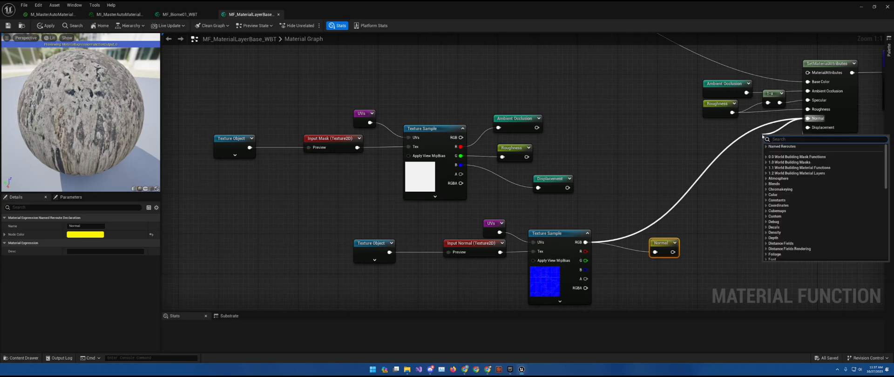
type("Norm")
key("Up")
key("Up")
key("Up")
key("Up")
key("Up")
key("Up")
key("Return")
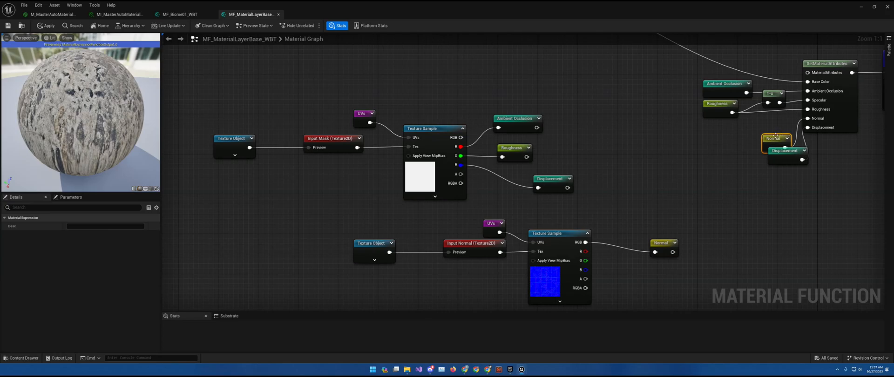
left_click_drag(776, 136, 764, 122)
left_click_drag(778, 156, 768, 153)
Compact the normal texture nodes by bringing the Normal declaration and Texture Object closer, and shift the whole group left.
right_click_drag(693, 228, 753, 189)
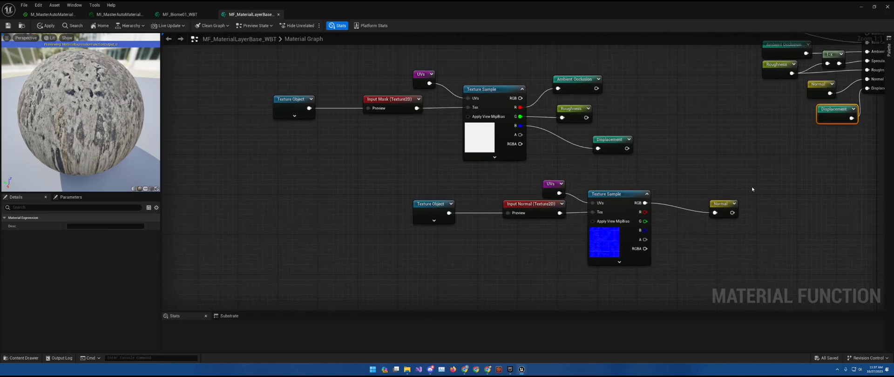
left_click_drag(727, 211, 673, 201)
right_click_drag(632, 184, 583, 223)
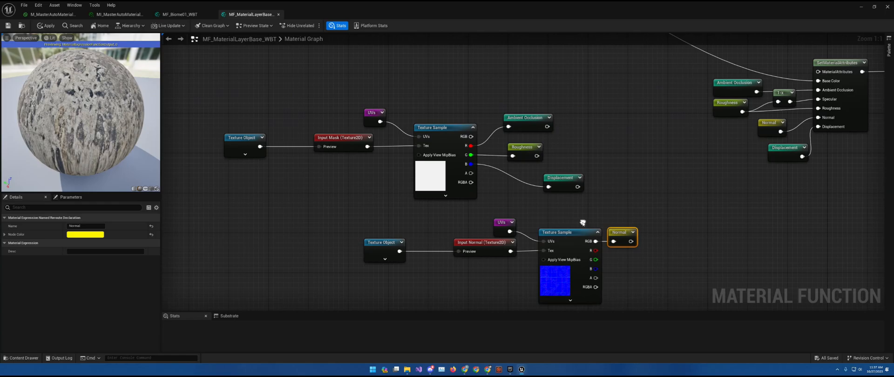
left_click_drag(389, 244, 428, 245)
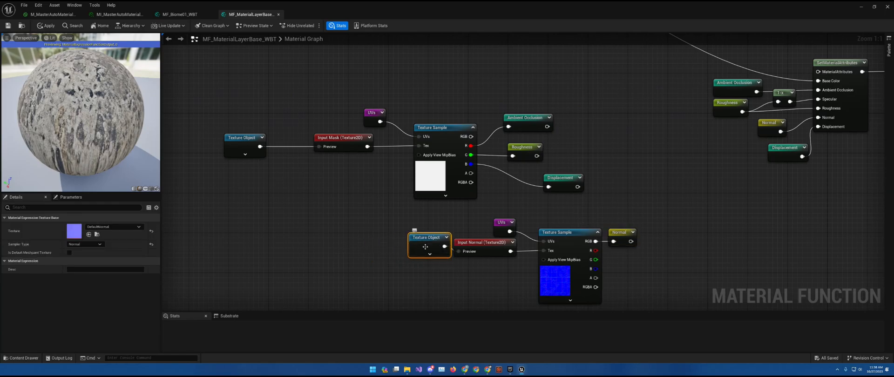
scroll(410, 236, "down", 2)
left_click_drag(408, 234, 605, 285)
left_click_drag(533, 242, 361, 248)
Bring the mask Texture Object closer to its Input Mask node and move the mask group left above the normal group.
right_click_drag(385, 225, 605, 208)
left_click_drag(529, 151, 615, 152)
left_click(597, 152, "shift")
left_click_drag(534, 102, 787, 201)
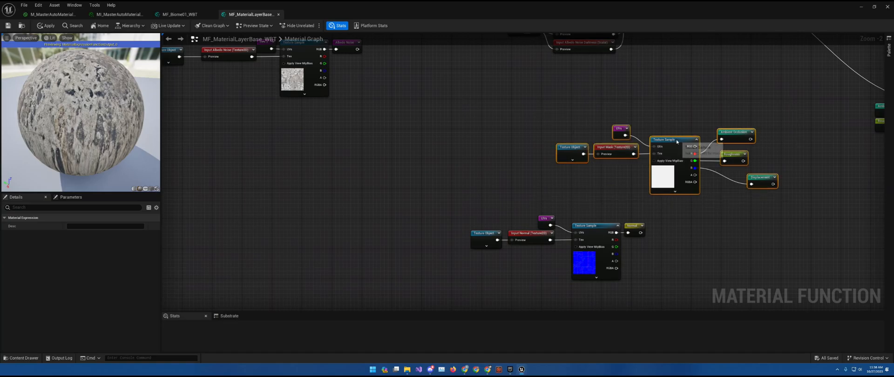
left_click_drag(678, 139, 592, 147)
Move the mask and normal groups beneath the Albedo Noise texture row and bring the Displacement declaration closer to its Texture Sample.
left_click_drag(431, 132, 731, 292)
right_click_drag(627, 206, 798, 257)
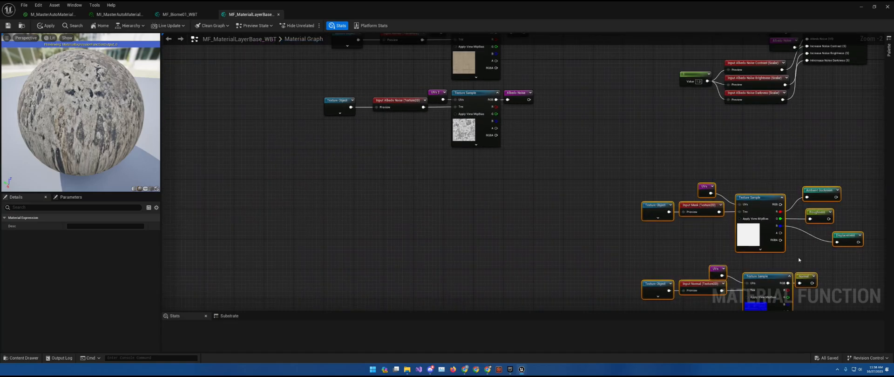
left_click_drag(761, 203, 442, 192)
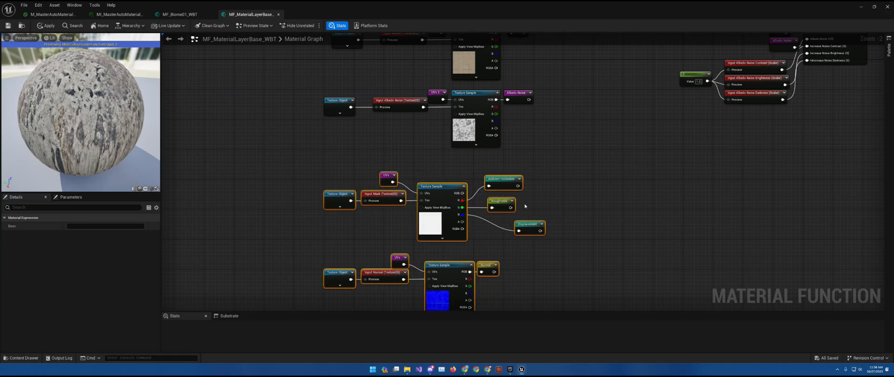
right_click_drag(442, 192, 516, 202)
left_click(588, 230)
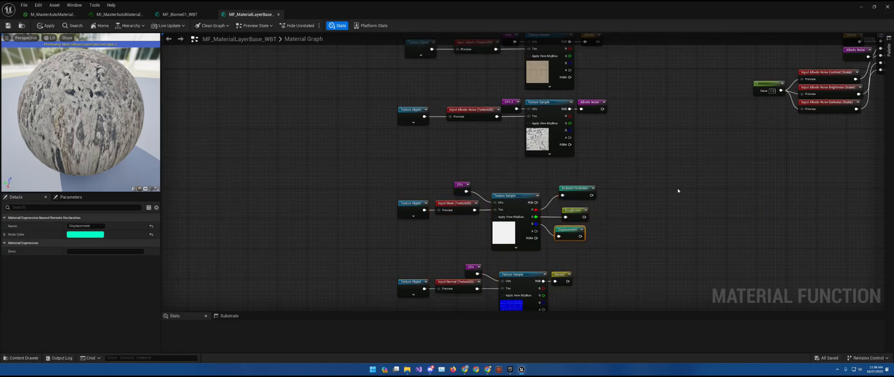
right_click_drag(629, 211, 553, 245)
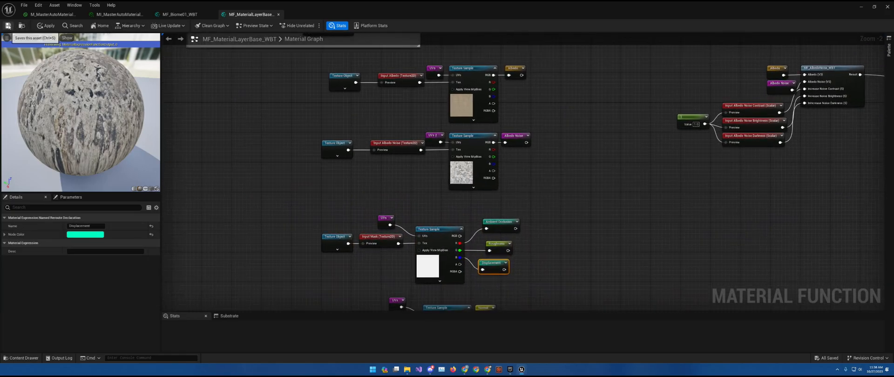
right_click_drag(622, 150, 479, 177)
Create a material function named MF_AOControls_WBT in the BaseFunctions folder.
double_click(428, 8)
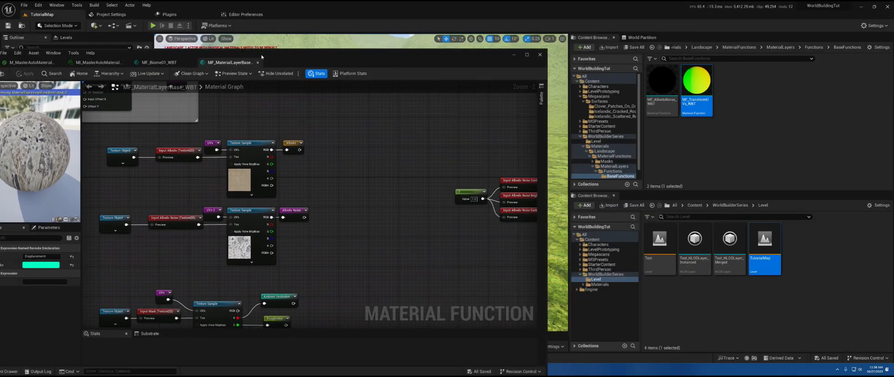
right_click(733, 90)
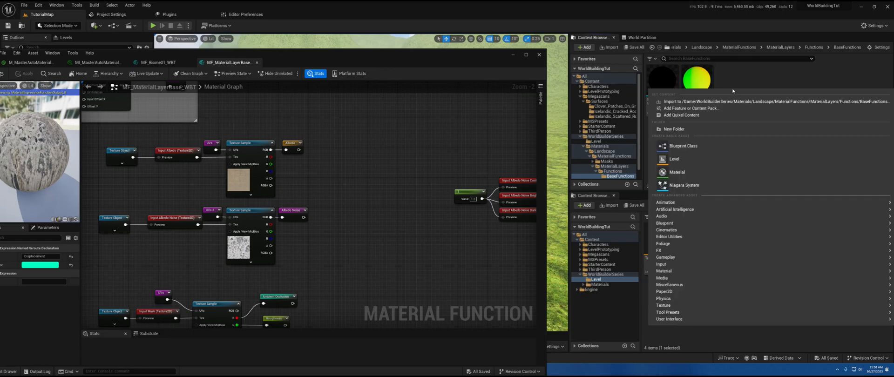
type("material fun")
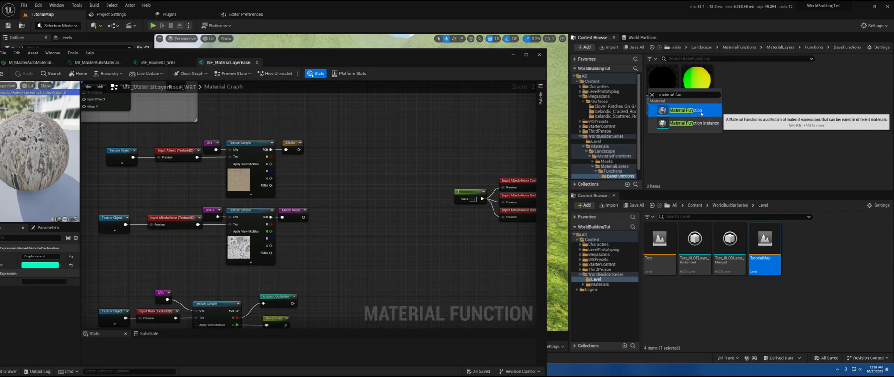
left_click(686, 110)
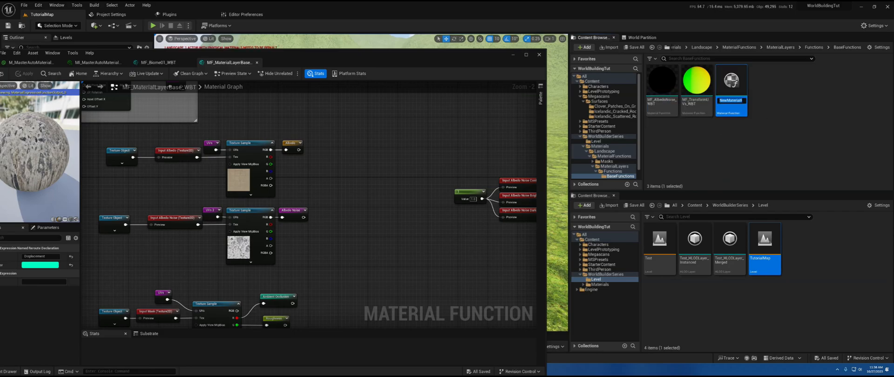
type("MF")
key("Return")
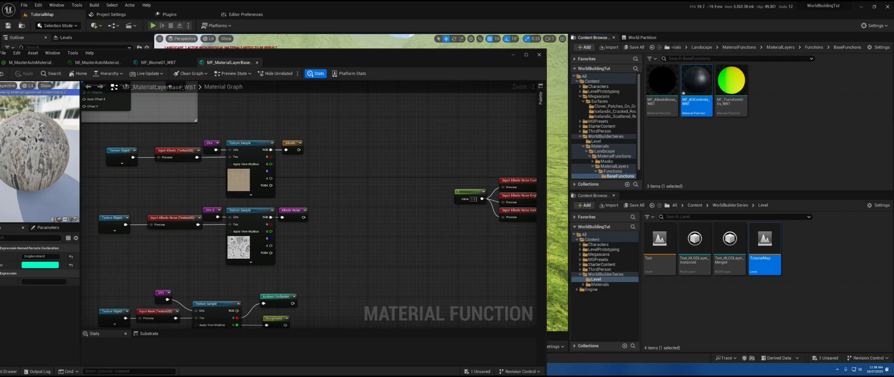
Open MF_AOControls_WBT and add a Multiply node feeding its Output Result.
double_click(697, 84)
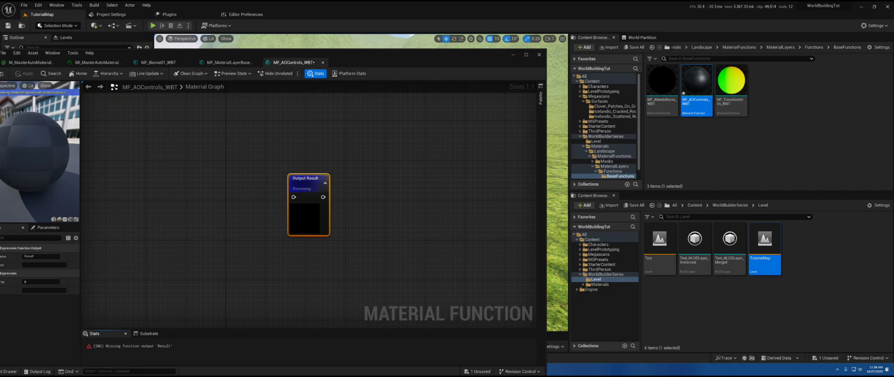
right_click_drag(269, 197, 238, 167)
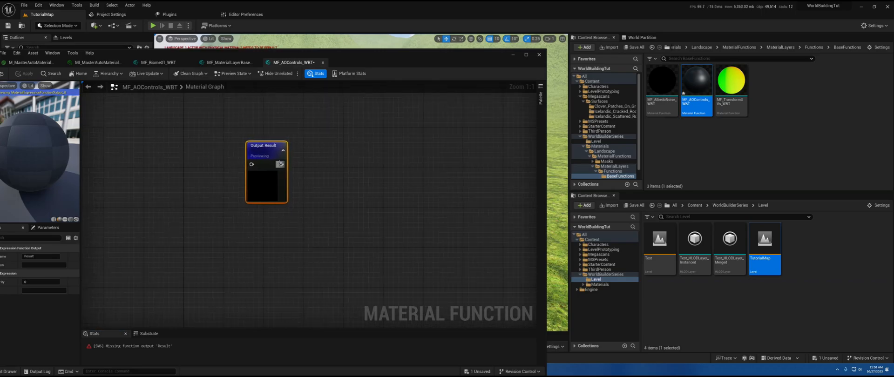
left_click_drag(252, 164, 207, 169)
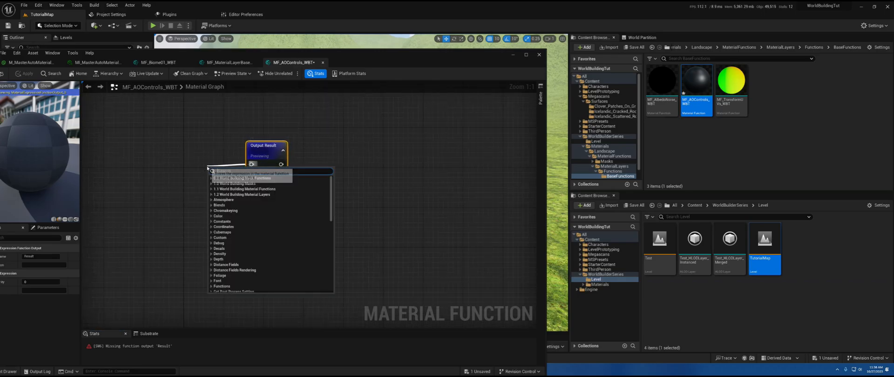
type("mult")
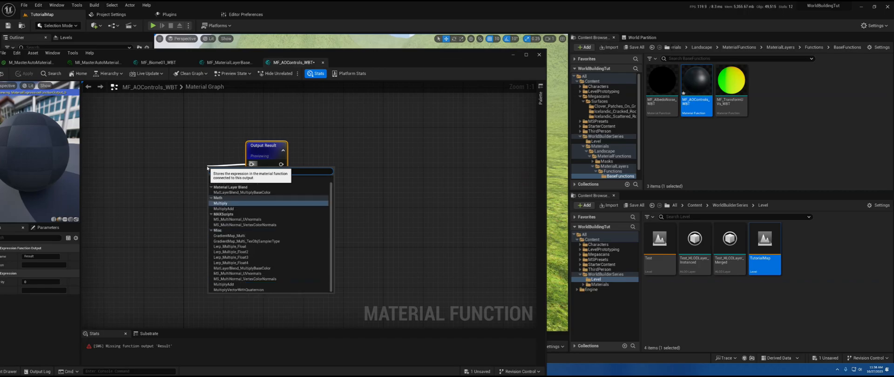
key("Return")
left_click_drag(218, 169, 190, 155)
Add a function input named "Albedo" of type Function Input Vector 3 to the Multiply node's A input.
right_click_drag(175, 161, 342, 165)
left_click_drag(352, 172, 238, 167)
type("input")
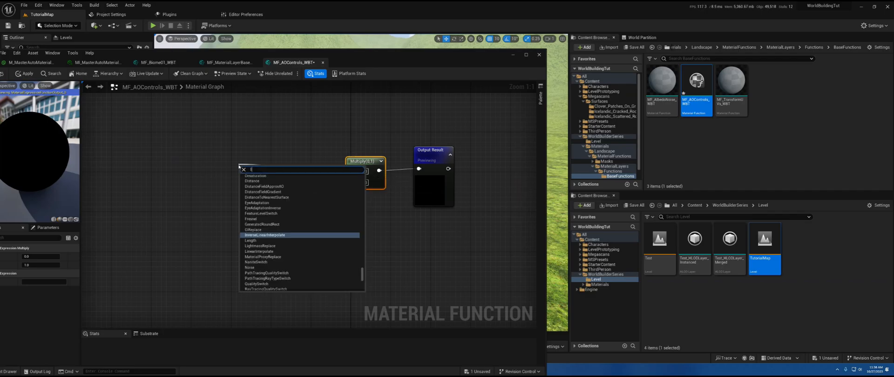
key("Return")
left_click(42, 256)
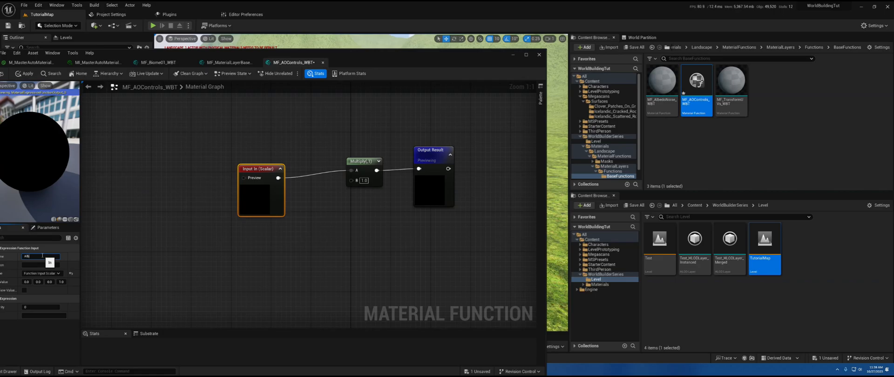
type("Albedo")
key("Return")
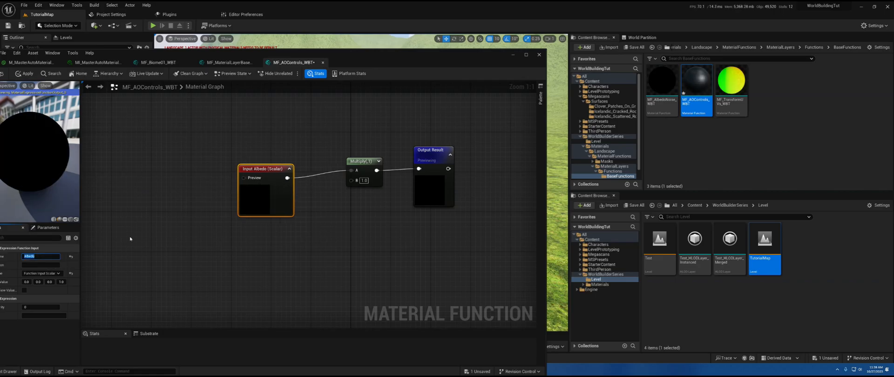
left_click(43, 273)
left_click(42, 287)
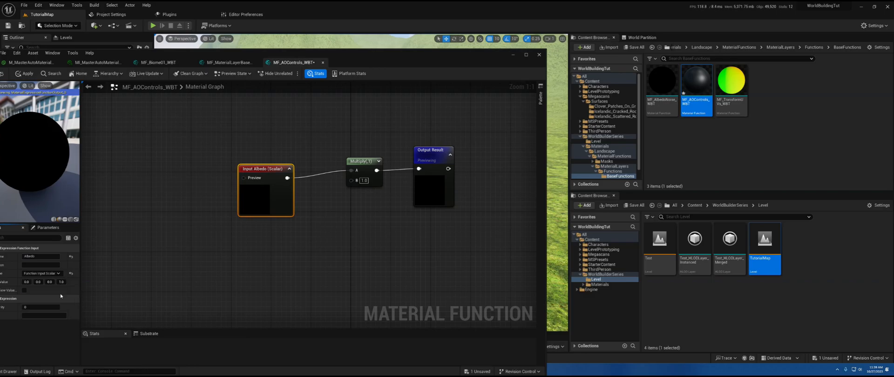
Collapse the Albedo input's preview and place the node farther left, in line with the Multiply node's A input.
right_click_drag(227, 257, 362, 255)
left_click(426, 167)
left_click_drag(419, 168, 377, 159)
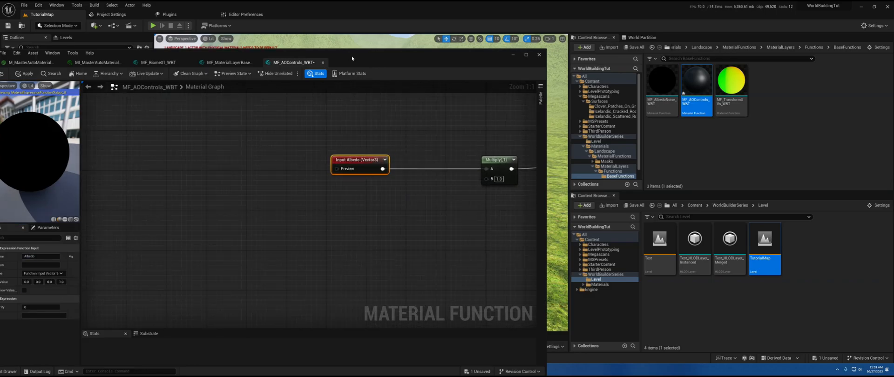
left_click_drag(352, 58, 430, 41)
right_click_drag(540, 163, 447, 157)
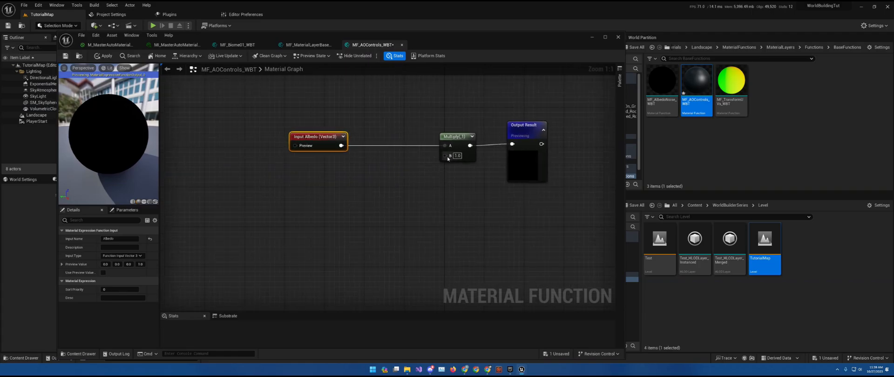
Add a Power node feeding the Multiply node's B input.
left_click_drag(446, 156, 411, 172)
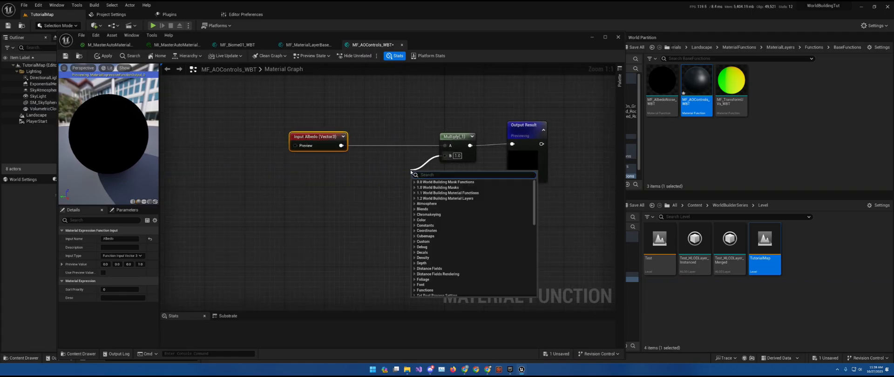
type("power")
key("Return")
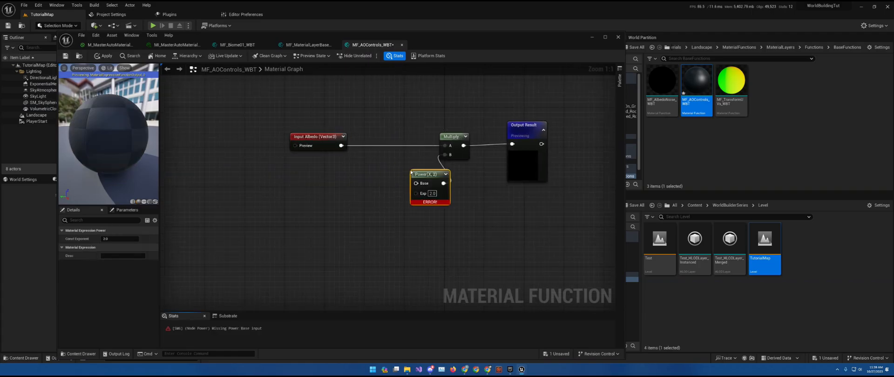
Add a function input named "AO" of type Function Input Vector 3 to the Power node's Base, using its preview value as default.
left_click_drag(417, 184, 342, 191)
type("input")
key("Return")
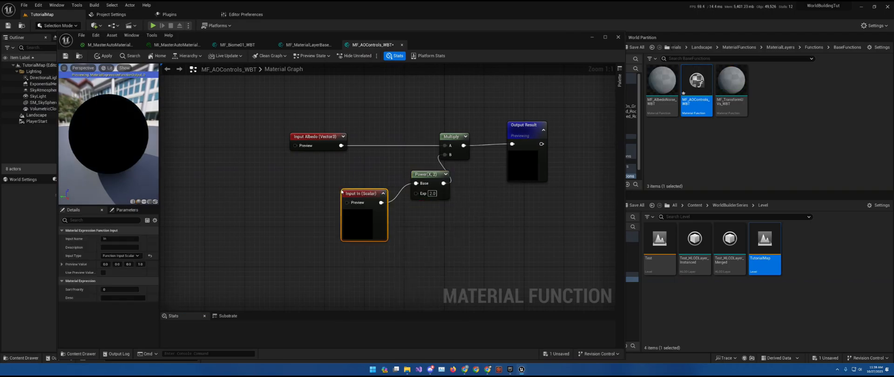
left_click(118, 256)
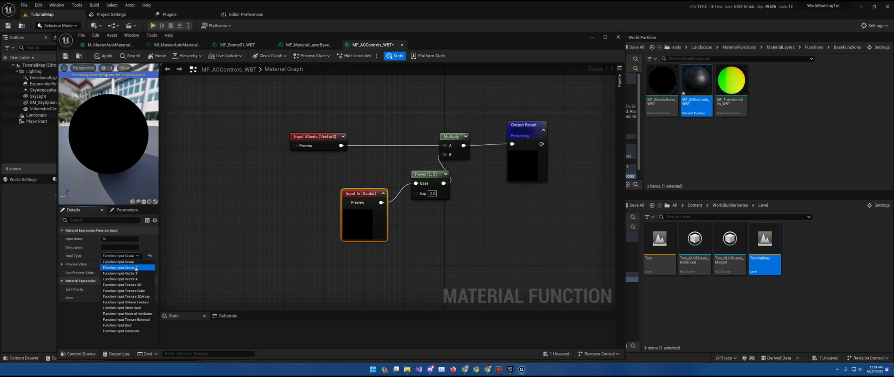
left_click(121, 273)
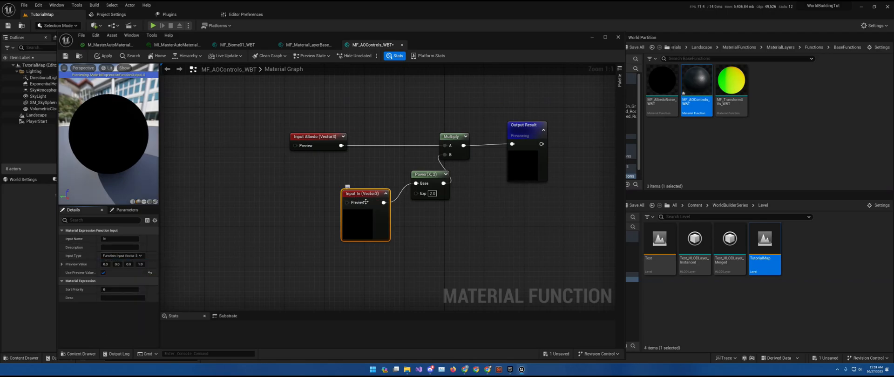
left_click(119, 239)
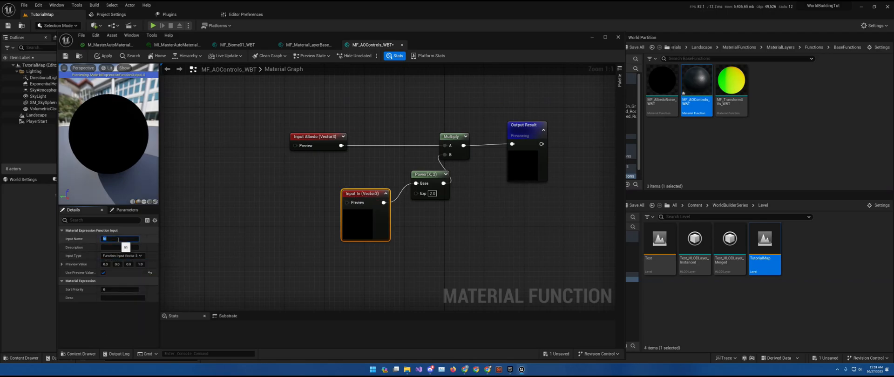
key("Return")
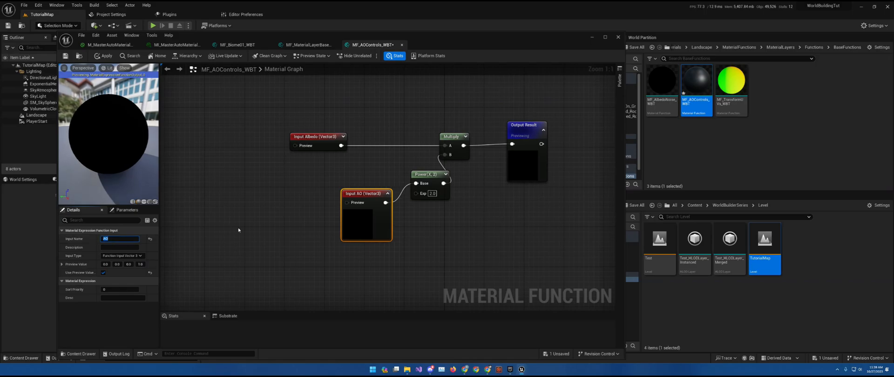
Enable the preview value as default on the Albedo input, then collapse the AO input and align it with the Power node's Base.
left_click(388, 195)
left_click(317, 137)
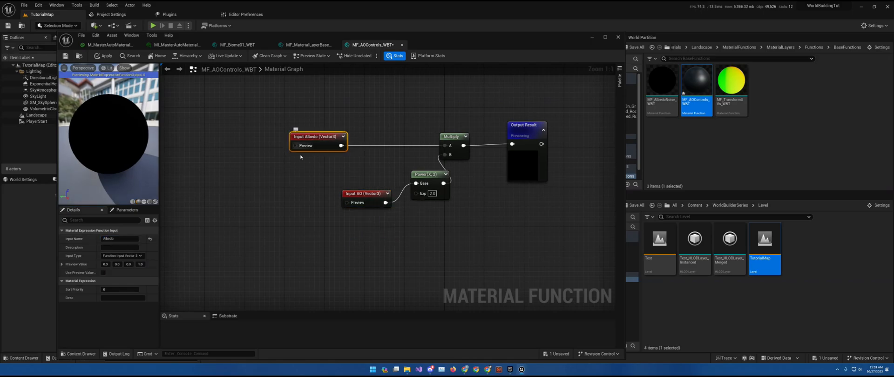
left_click(103, 273)
left_click_drag(367, 196, 325, 178)
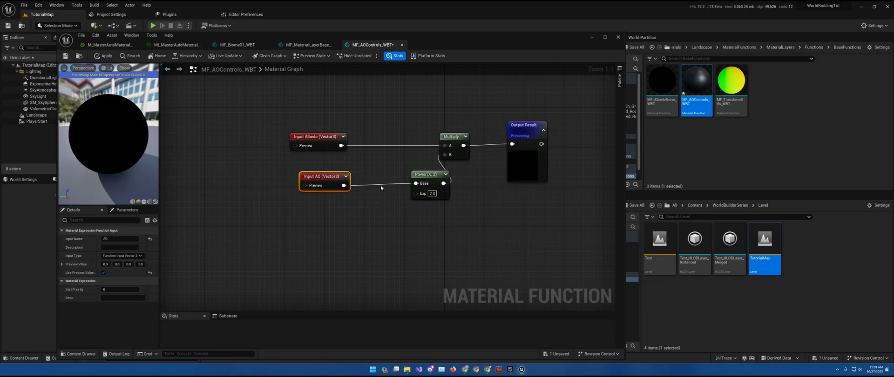
Add a collapsed scalar function input named "AO Intensity" to the Power node's Exp, using its preview value as default.
left_click_drag(416, 194, 344, 217)
type("input")
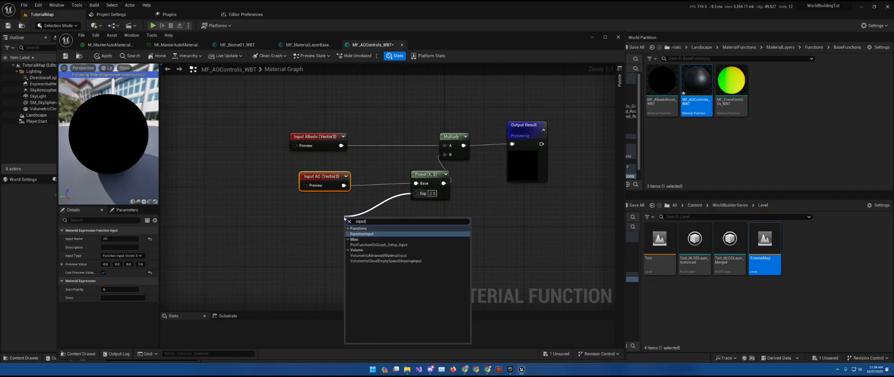
key("Return")
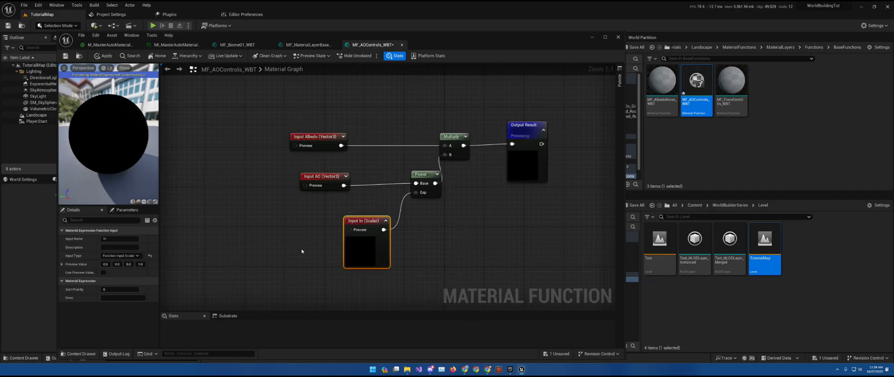
left_click(114, 239)
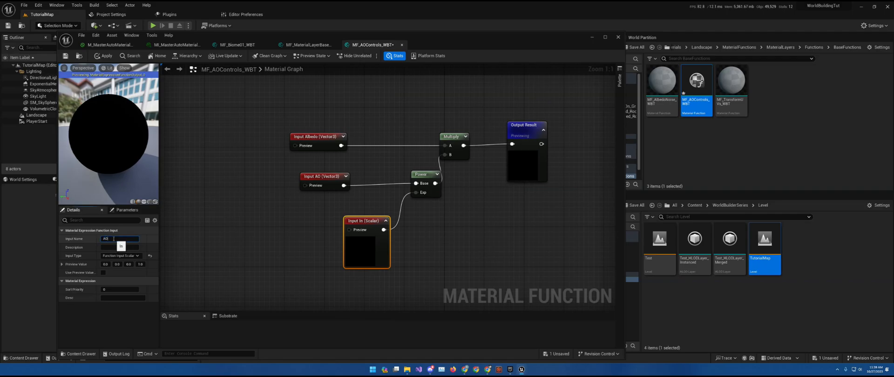
type("AO Intensity")
key("Return")
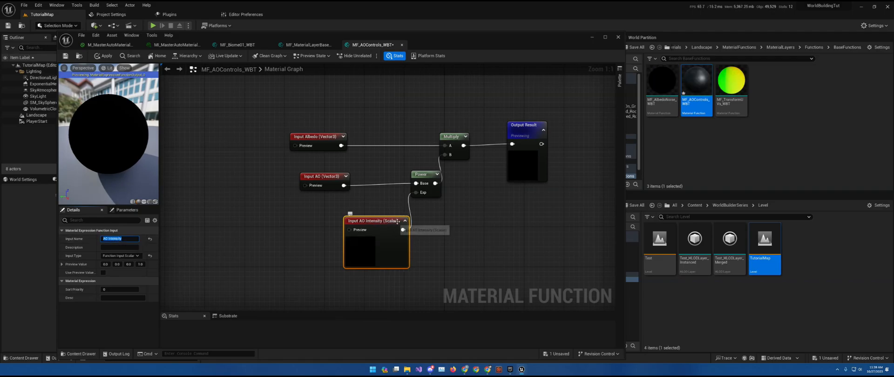
left_click(406, 222)
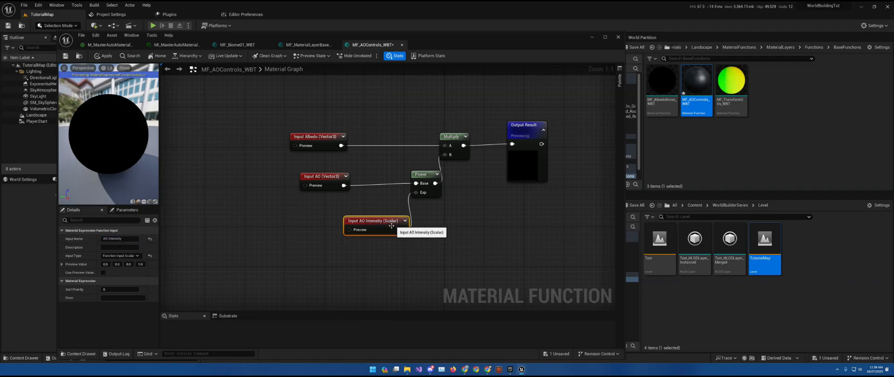
left_click(103, 273)
Arrange the AO and AO Intensity input nodes in a column beneath the Albedo input.
left_click_drag(370, 222, 330, 207)
left_click(325, 181, "ctrl")
left_click_drag(325, 181, 320, 181)
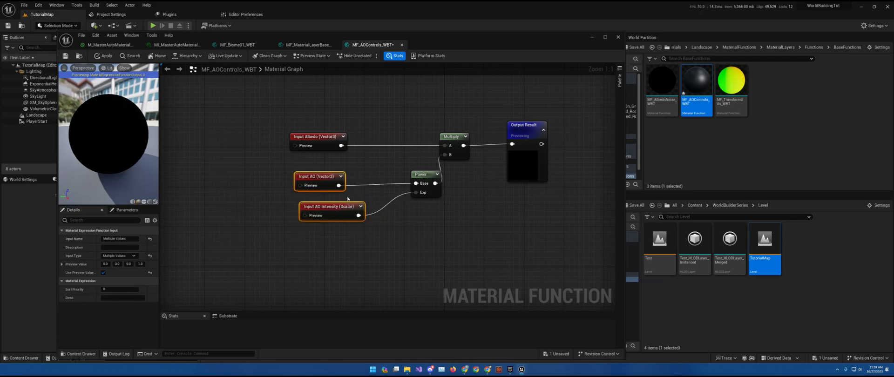
left_click(329, 208)
right_click_drag(351, 193, 242, 193)
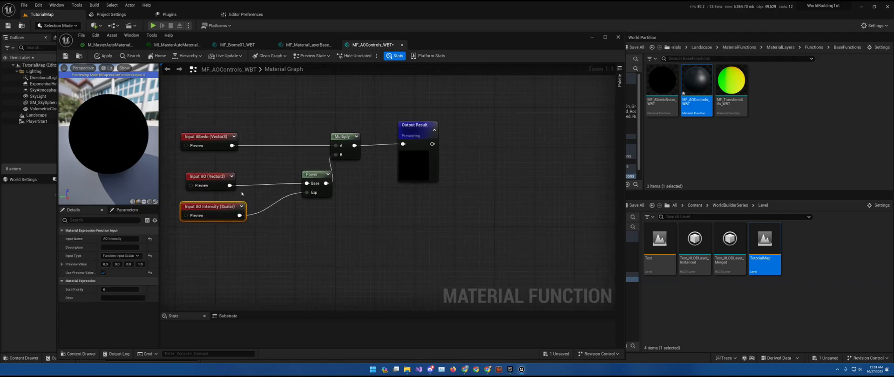
Add a function output fed by the AO input node and name it "AO".
left_click_drag(230, 186, 357, 234)
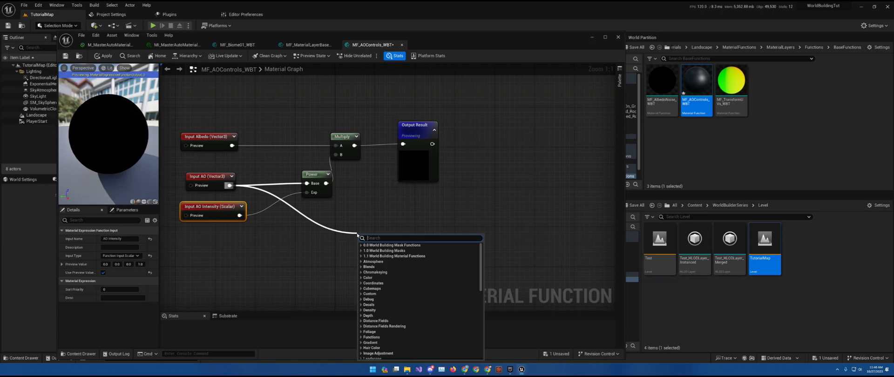
type("Outpu")
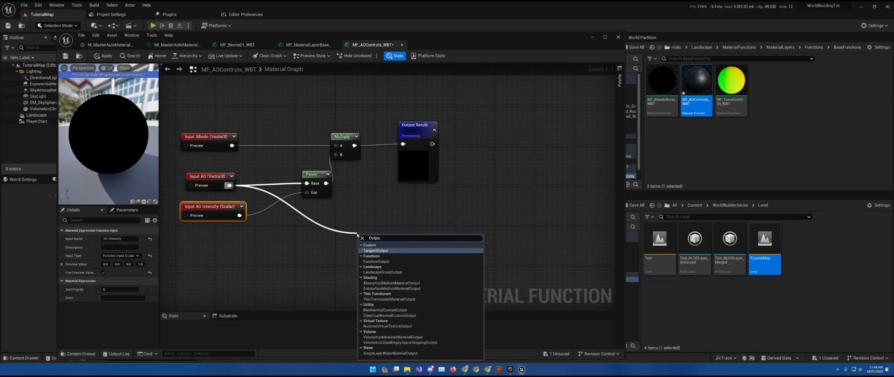
key("Down")
key("Return")
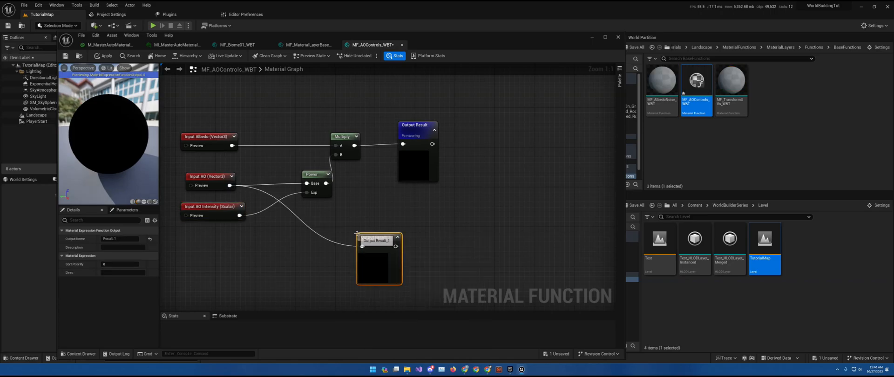
left_click(128, 239)
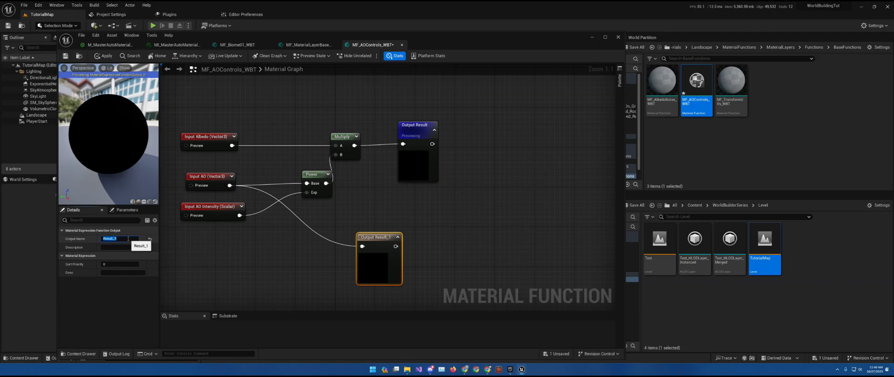
key("Return")
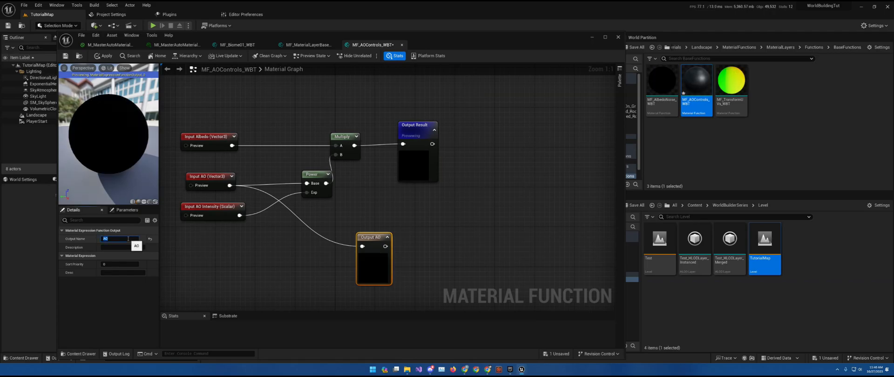
Set the AO output's sort priority to 1 and place the node beneath Output Result.
left_click(123, 264)
type("1")
left_click_drag(384, 234, 434, 200)
right_click_drag(340, 220, 446, 227)
Set the AO Intensity input's sort priority to 2 and save the material function.
left_click(316, 145)
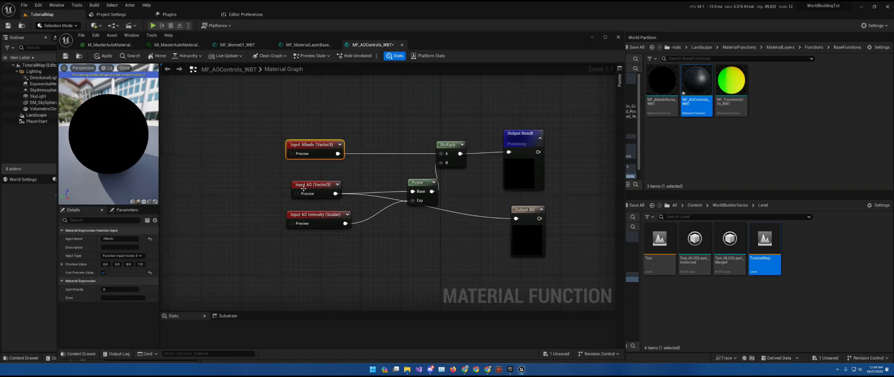
left_click(303, 186)
left_click(318, 214)
left_click(120, 289)
type("2")
left_click(194, 178)
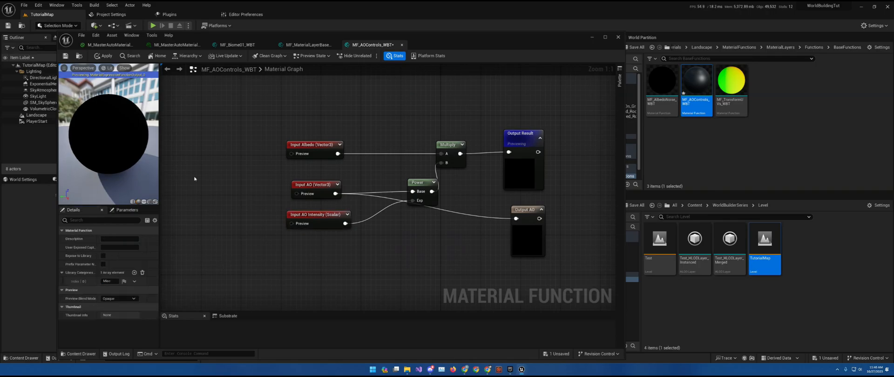
key("ctrl+s")
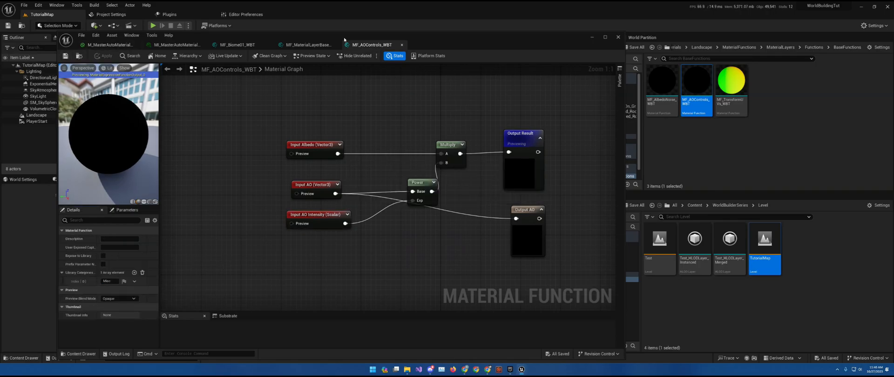
Expose the MF_AOControls_WBT function to the material function library.
left_click(303, 45)
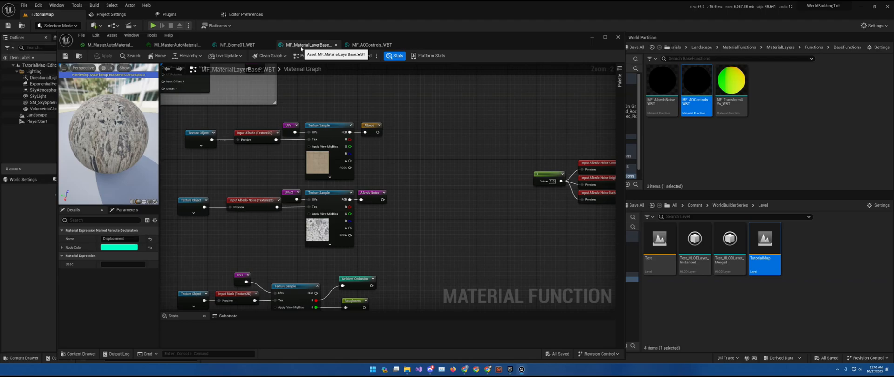
right_click_drag(433, 117, 391, 87)
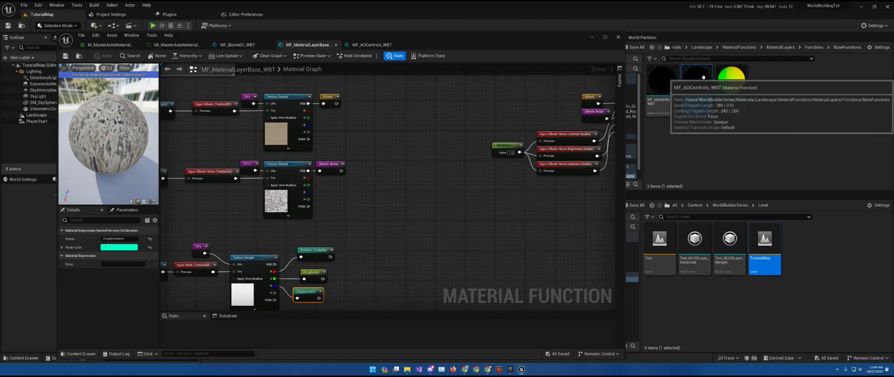
left_click(371, 45)
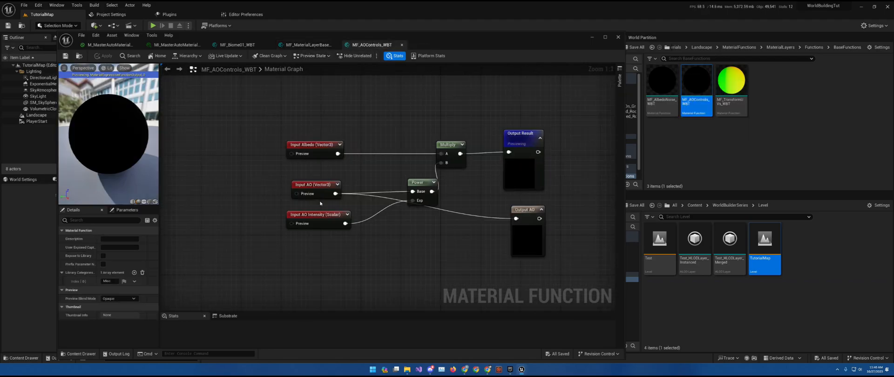
right_click(301, 251)
key("Escape")
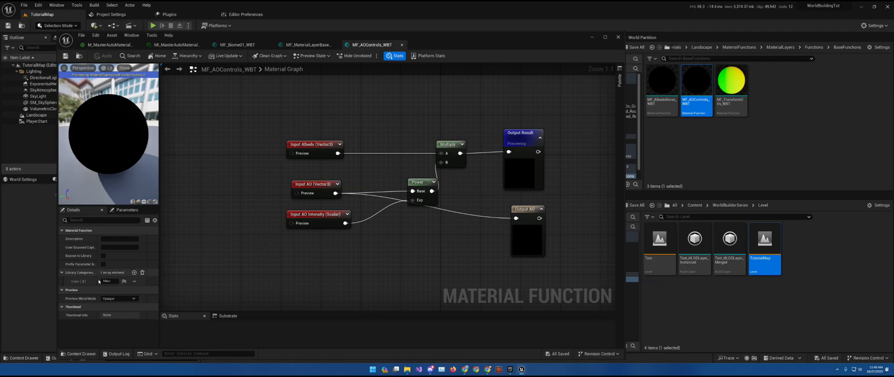
left_click(103, 255)
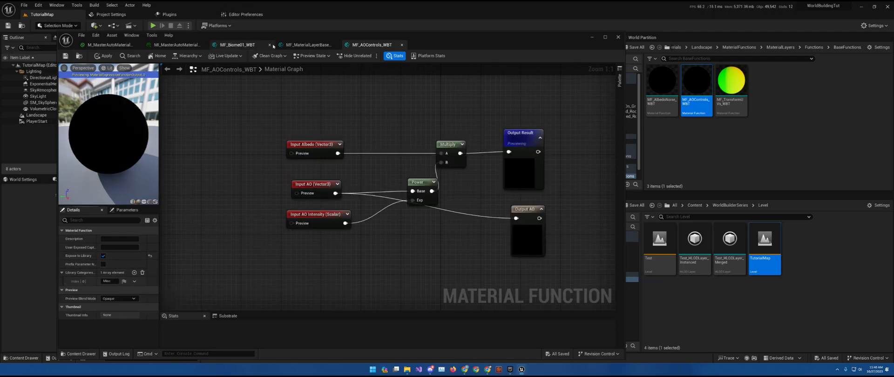
Copy the library category "1.1 World Building Material Functions" from MF_MaterialLayerBase_WBT into MF_AOControls_WBT and apply the change.
left_click(308, 45)
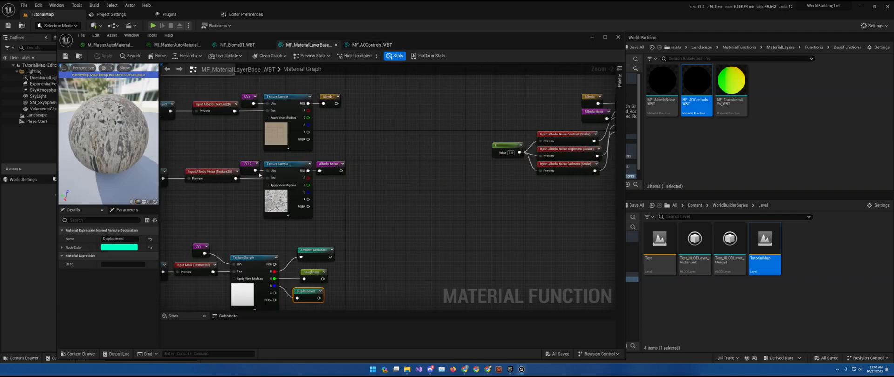
left_click(399, 173)
left_click(122, 281)
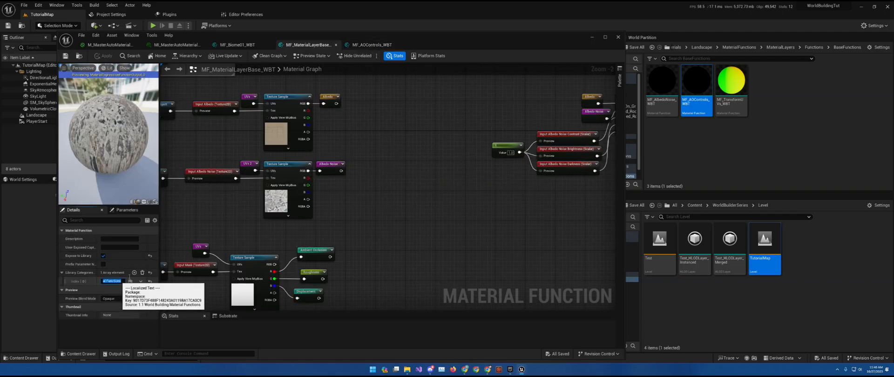
left_click(372, 45)
left_click(111, 281)
key("ctrl+v")
key("Return")
left_click(261, 267)
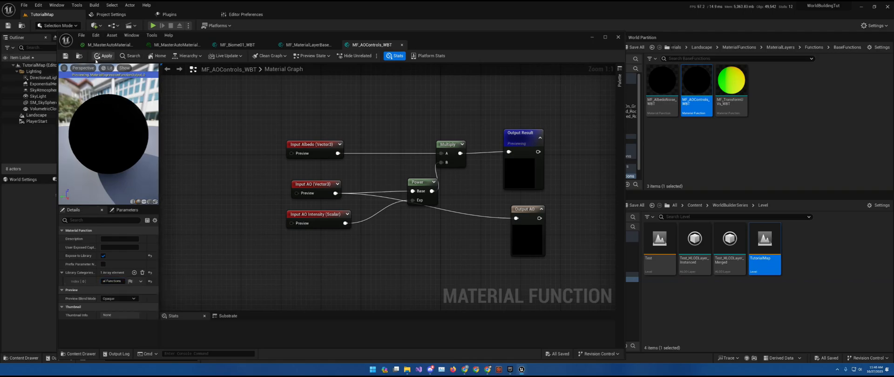
left_click(97, 58)
Add the MF_AOControls_WBT function to the MF_MaterialLayerBase_WBT graph and connect the Albedo reroute to its Albedo input.
left_click(300, 46)
right_click_drag(359, 178, 321, 125)
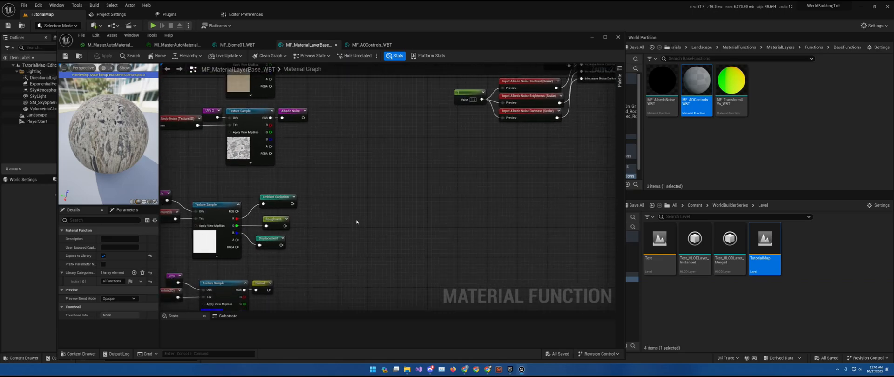
right_click(354, 203)
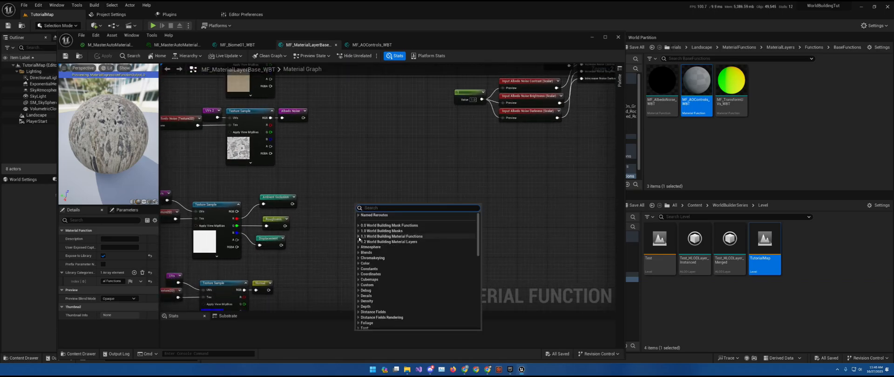
left_click(359, 236)
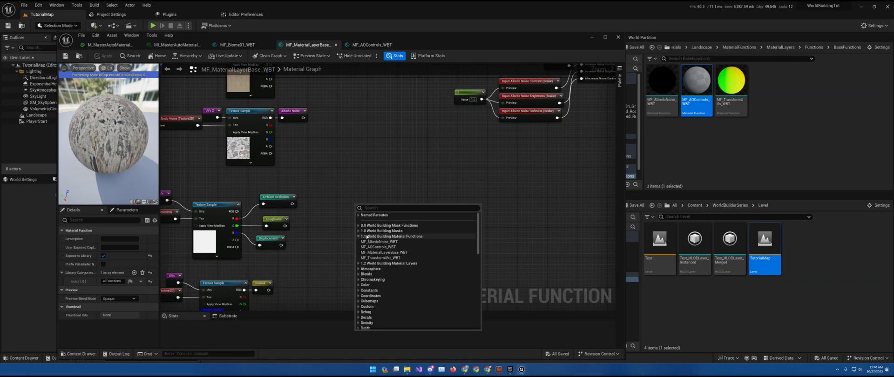
left_click(394, 249)
right_click_drag(372, 247, 369, 306)
right_click_drag(380, 246, 376, 260)
left_click_drag(366, 282, 399, 122)
right_click_drag(527, 115, 533, 159)
left_click_drag(554, 162, 361, 168)
Create a named reroute "Albedo & AO" from the MF_AOControls_WBT Result output and align it beside the node.
left_click_drag(427, 172, 450, 172)
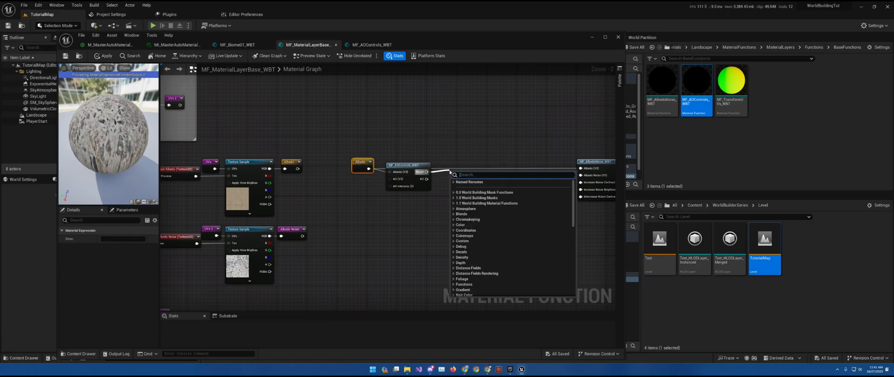
type("reroute")
key("Up")
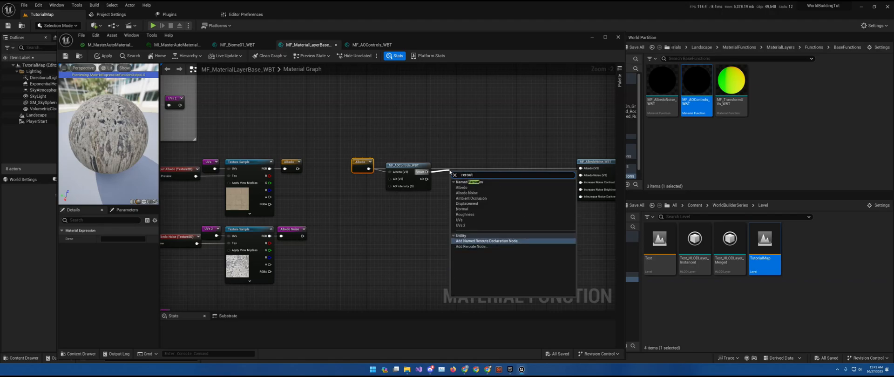
key("Return")
type("Albedo")
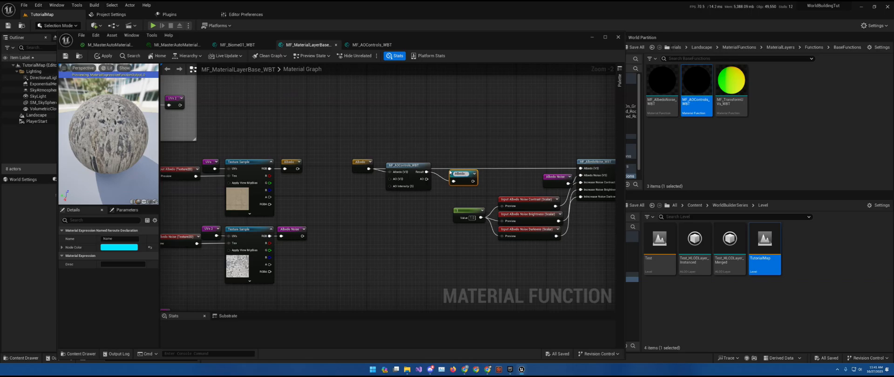
type(" & AO")
key("Return")
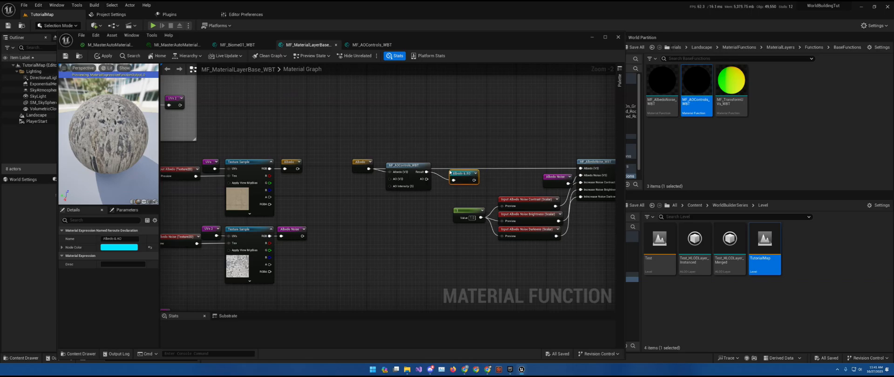
left_click_drag(464, 173, 461, 166)
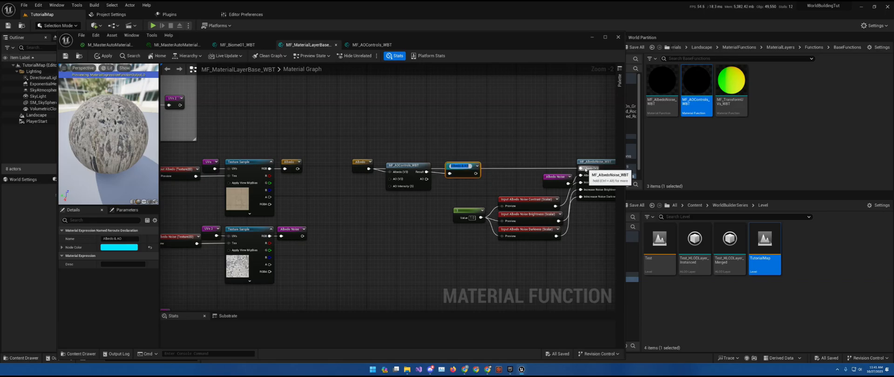
Feed the Albedo input of MF_AlbedoNoise_WBT from the "Albedo & AO" reroute instead of the plain Albedo reroute.
left_click_drag(580, 168, 542, 163)
type("albedo")
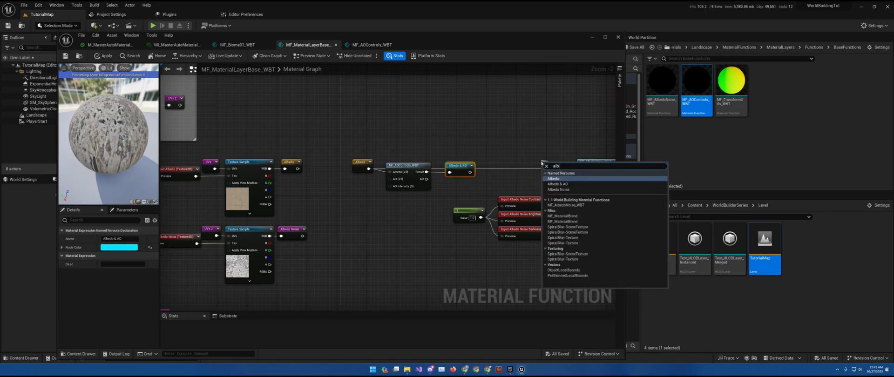
key("Down")
key("Return")
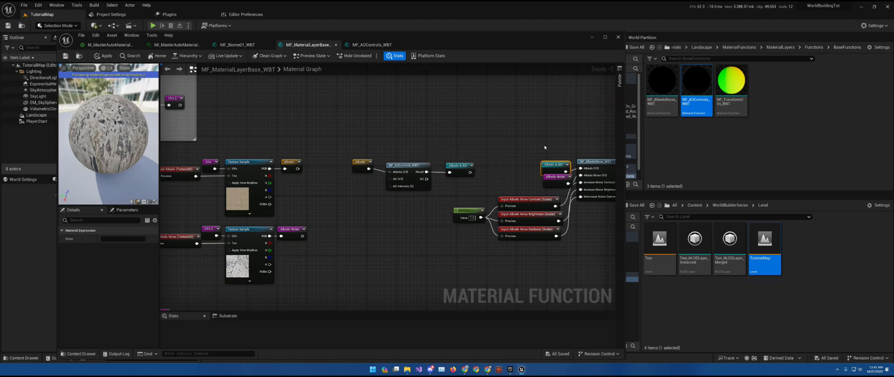
left_click_drag(550, 164, 546, 159)
Connect the Ambient Occlusion named reroute to the AO input of MF_AOControls_WBT.
right_click_drag(480, 193, 550, 156)
right_click_drag(446, 196, 472, 171)
left_click_drag(493, 117, 464, 133)
type("amb")
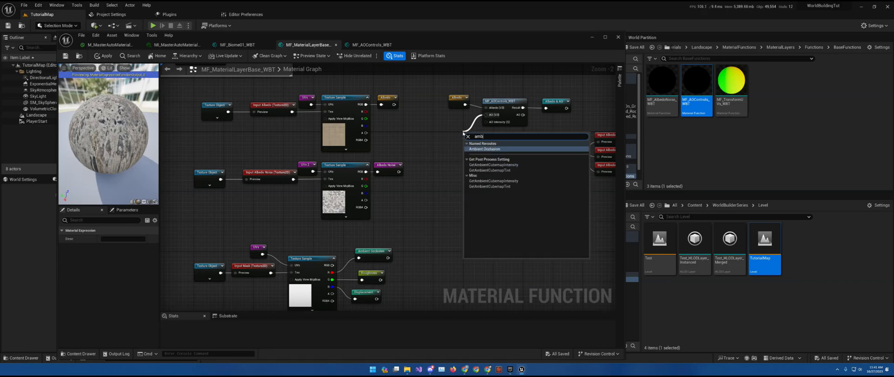
key("Return")
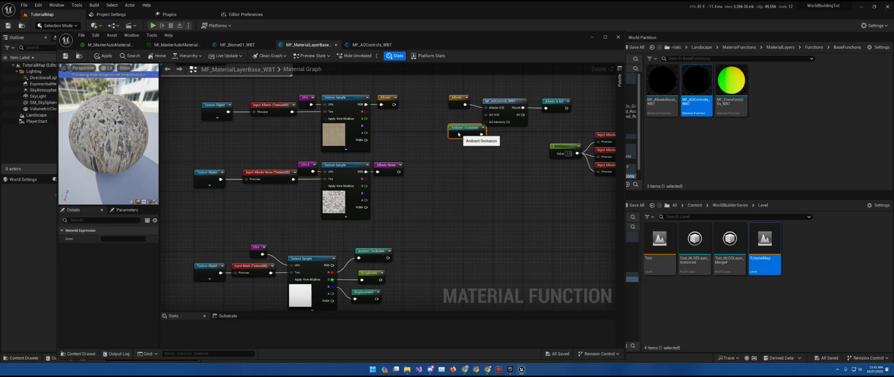
Create a scalar function input "AO Intensity" for MF_AOControls_WBT, use its preview value as default, and place it below the Ambient Occlusion reroute.
right_click_drag(464, 157, 442, 175)
left_click_drag(466, 145, 441, 172)
type("input")
key("Return")
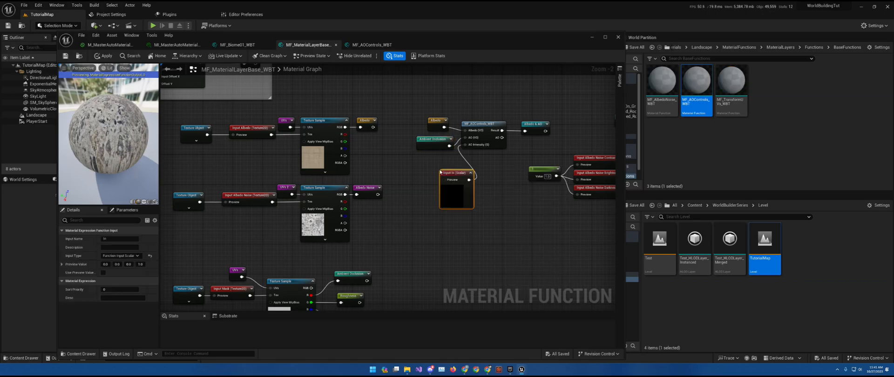
left_click(103, 273)
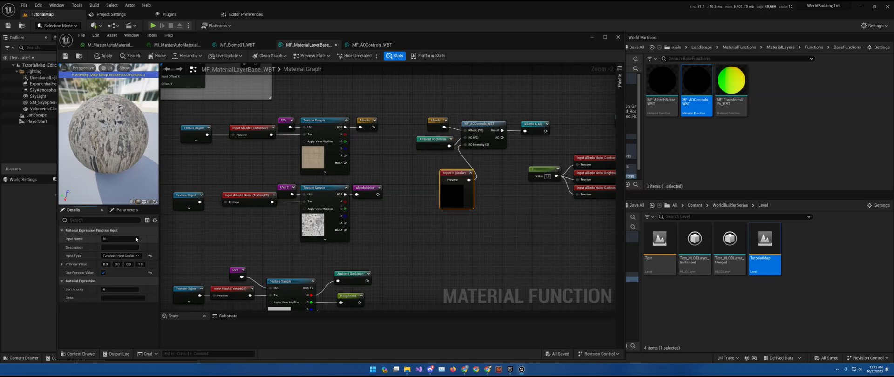
left_click(110, 240)
key("Return")
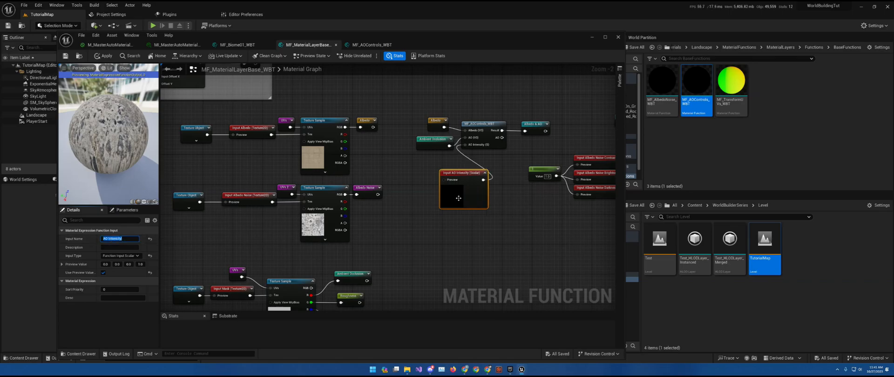
left_click_drag(472, 173, 450, 159)
right_click_drag(450, 159, 474, 179)
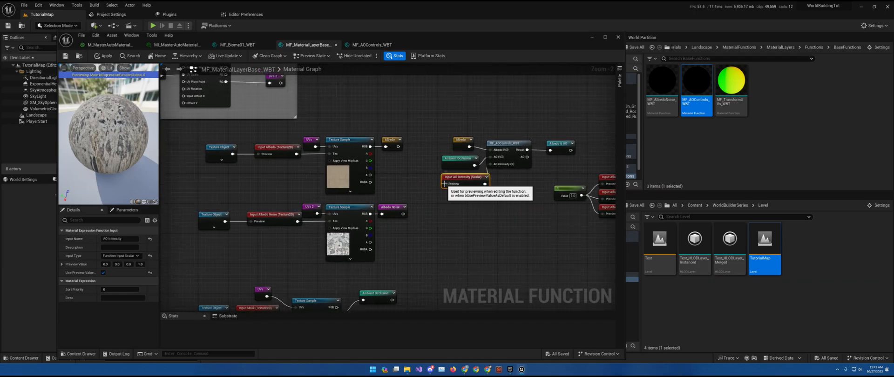
Add a constant node with value 0.0 and connect it to the AO Intensity input's Preview pin.
left_click(412, 182)
key("1")
left_click(411, 182)
left_click_drag(439, 192, 419, 179)
Compare the input order on the layer base node in MF_Biome01_WBT with the function inputs in MF_MaterialLayerBase_WBT.
right_click_drag(483, 204, 377, 213)
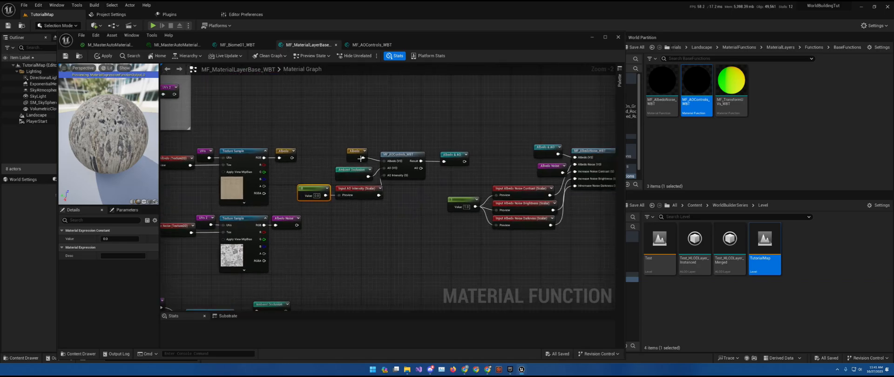
right_click_drag(380, 207, 290, 202)
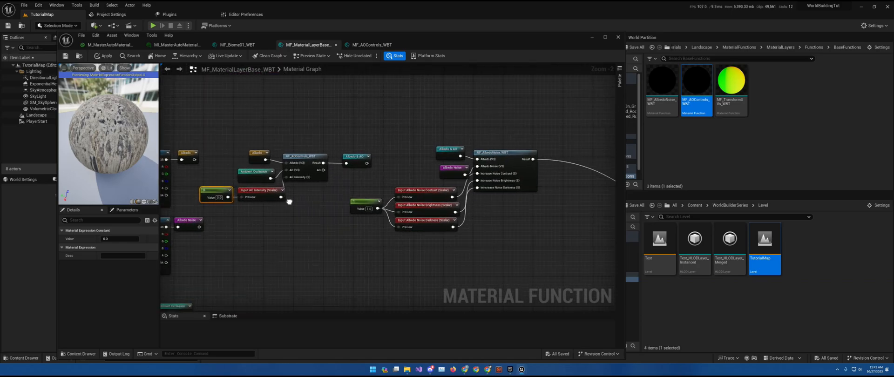
right_click_drag(324, 182, 493, 142)
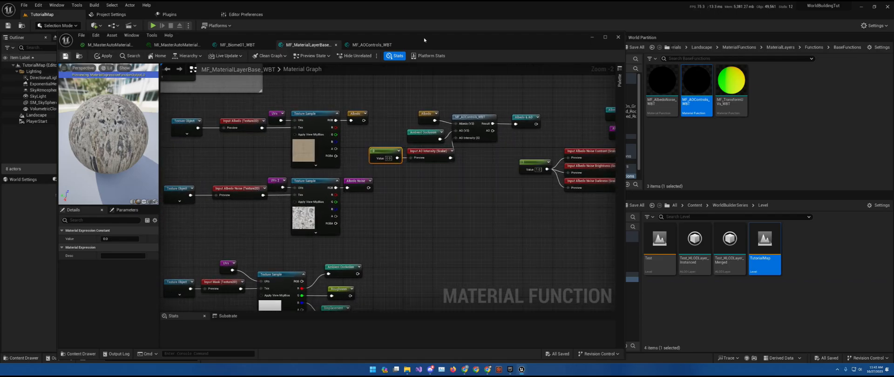
left_click_drag(424, 42, 768, 102)
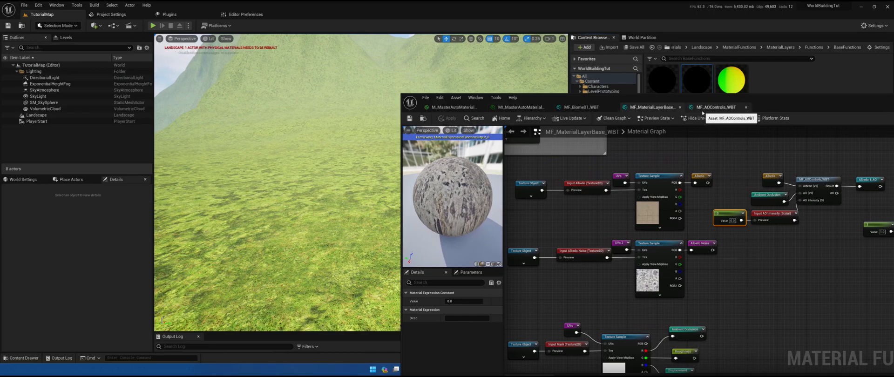
left_click(581, 107)
right_click_drag(687, 238, 640, 184)
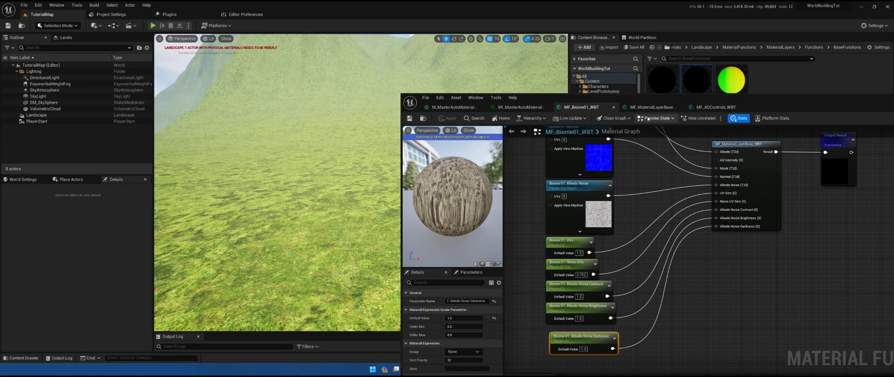
left_click(651, 107)
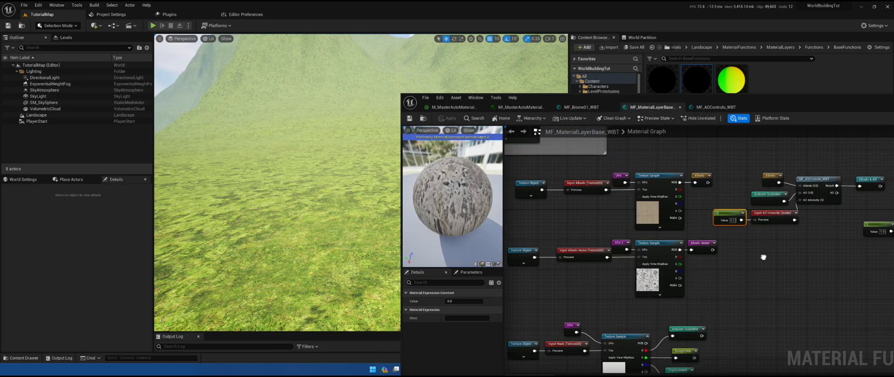
left_click(590, 108)
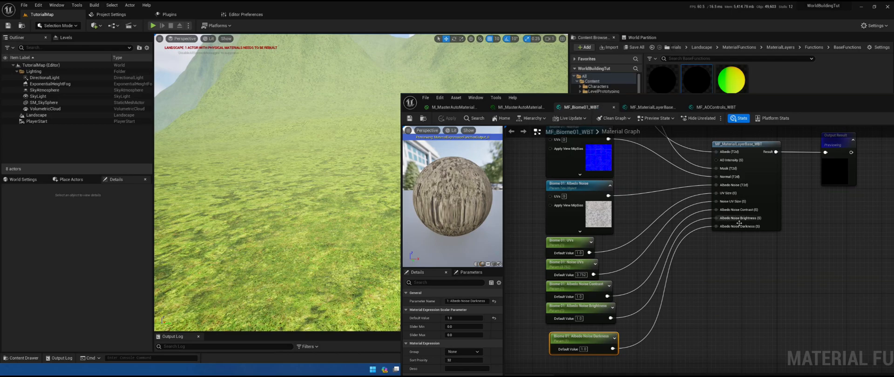
left_click(648, 107)
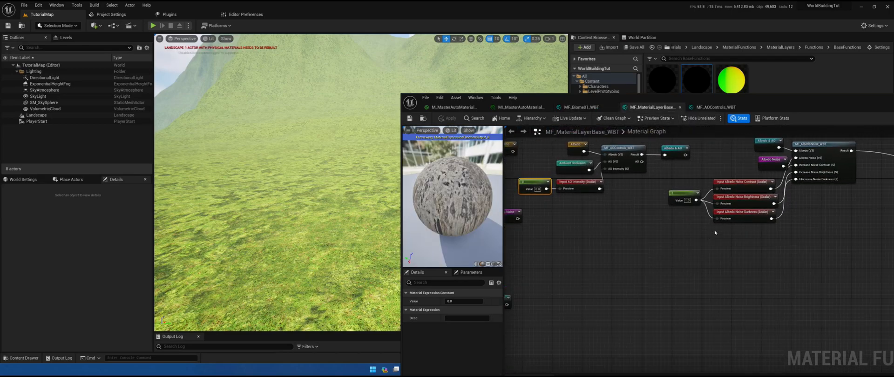
Set the AO Intensity input's sort priority to follow Albedo Noise Darkness and save the material function.
left_click(745, 213)
right_click_drag(653, 229, 748, 234)
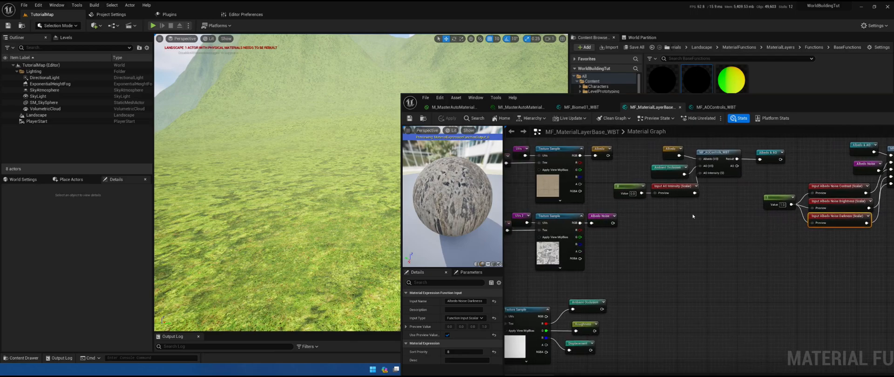
left_click(678, 186)
left_click(453, 353)
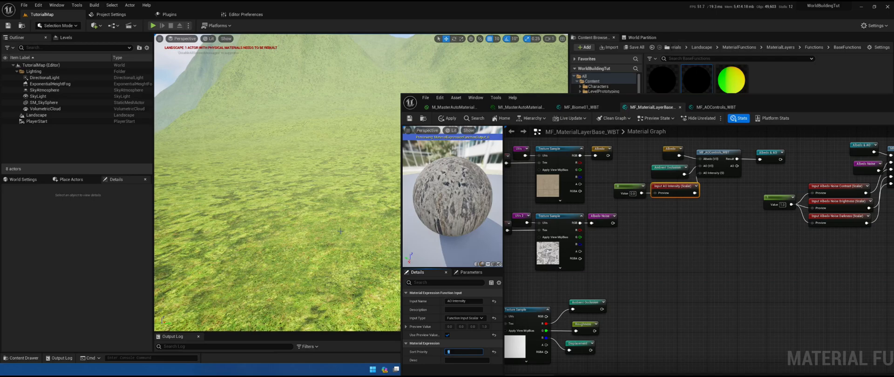
left_click(410, 119)
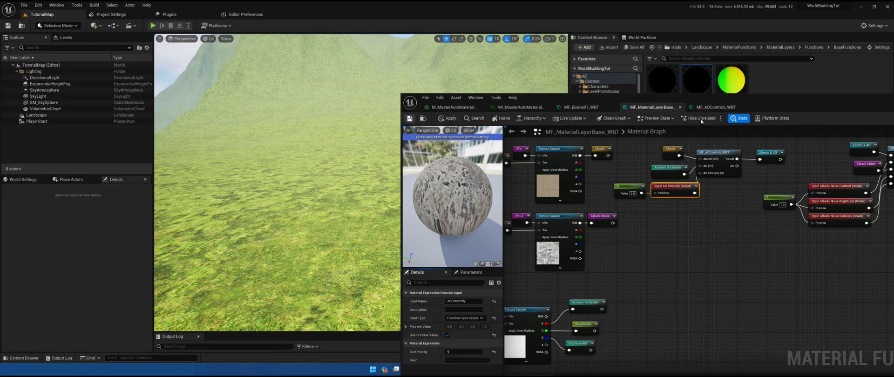
Add a scalar parameter "Biome 01: AO Intensity" in MF_Biome01_WBT and connect it to the layer base's AO Intensity input.
left_click(583, 107)
right_click_drag(677, 242, 677, 175)
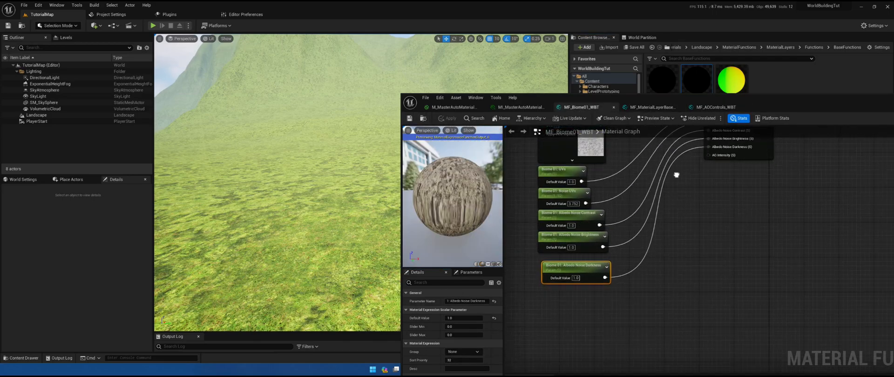
left_click(581, 309)
left_click(573, 310)
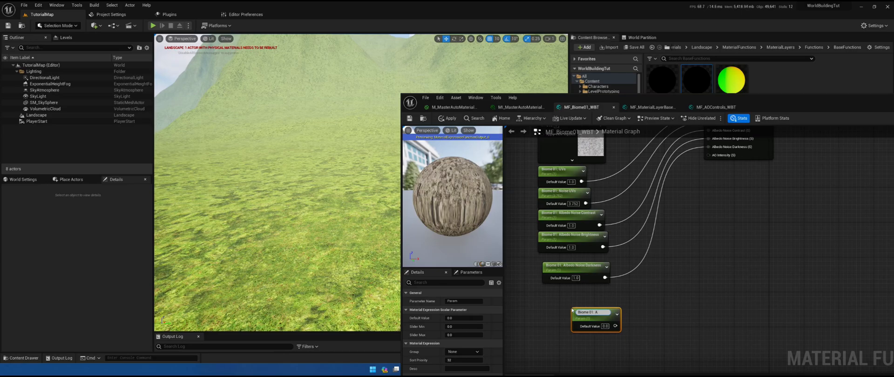
type("Biome 01: AO Intensity")
key("Return")
left_click_drag(616, 325, 708, 155)
Set the sort priority of the Biome 01: Albedo and Biome 01: Mask texture parameters to order them first.
right_click_drag(705, 185, 772, 309)
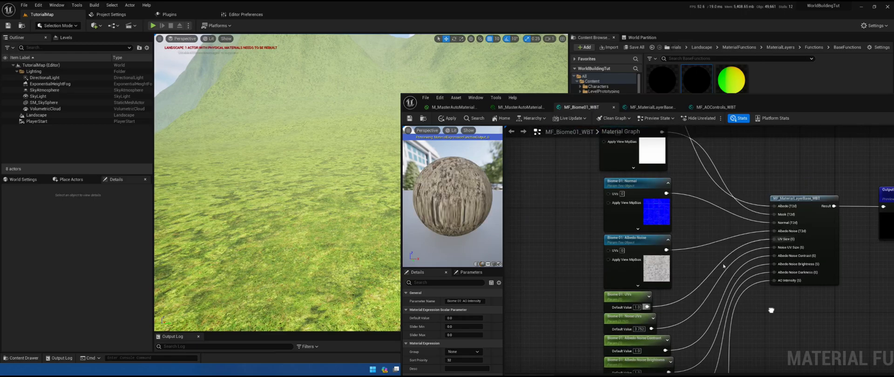
right_click_drag(641, 195, 628, 242)
right_click_drag(602, 201, 603, 257)
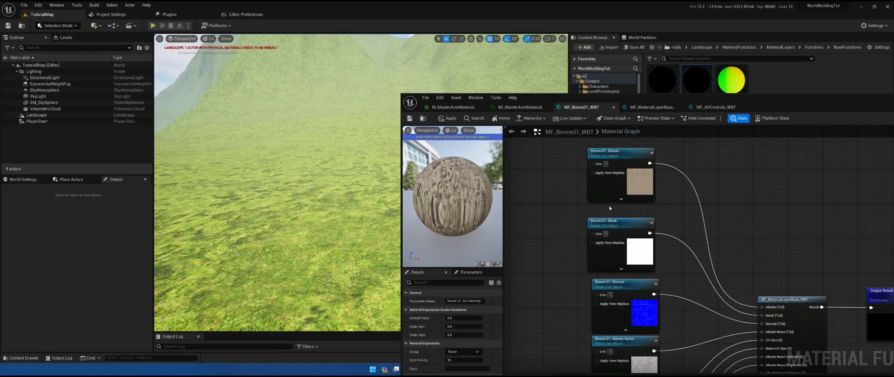
right_click_drag(665, 305, 672, 294)
left_click(601, 176)
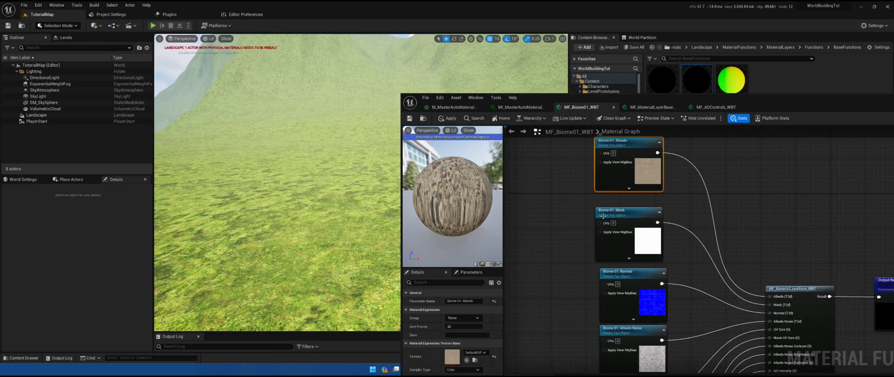
left_click_drag(741, 101, 593, 38)
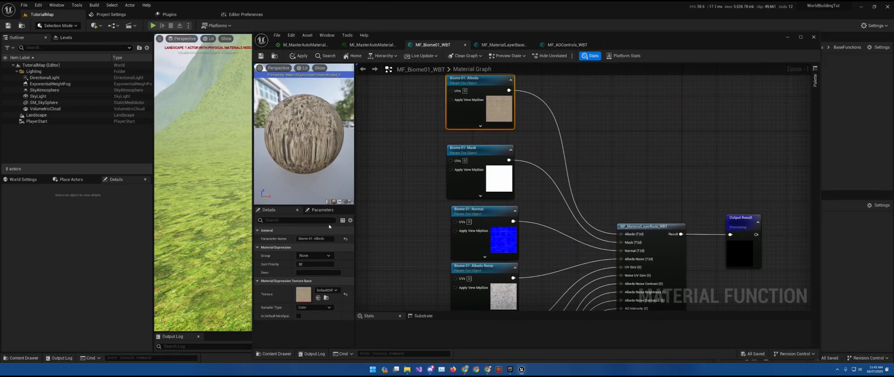
left_click(301, 264)
key("Return")
left_click(464, 150)
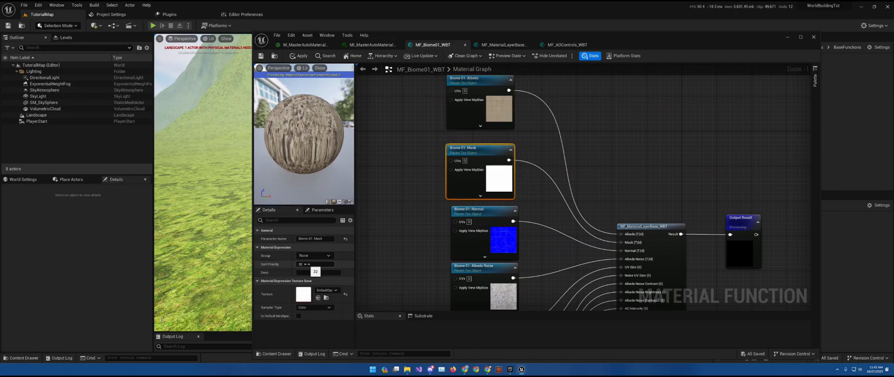
Set the sort priority to 2 for Biome 01: Normal and 3 for Biome 01: Albedo Noise.
left_click(480, 210)
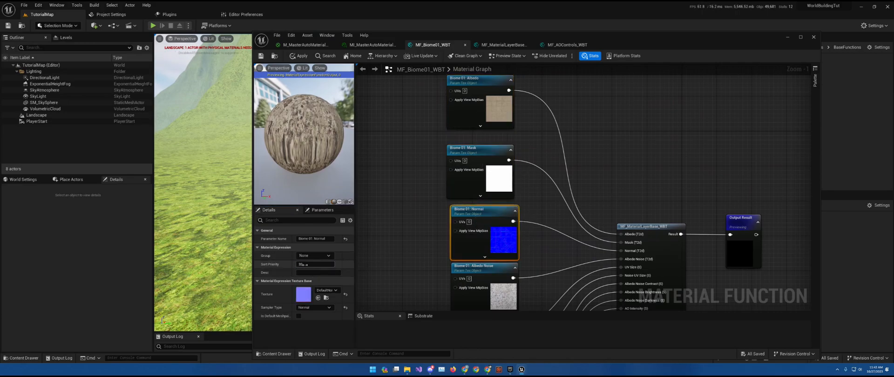
left_click(303, 264)
type("2")
left_click(500, 271)
left_click(312, 266)
type("3")
right_click_drag(416, 270, 439, 99)
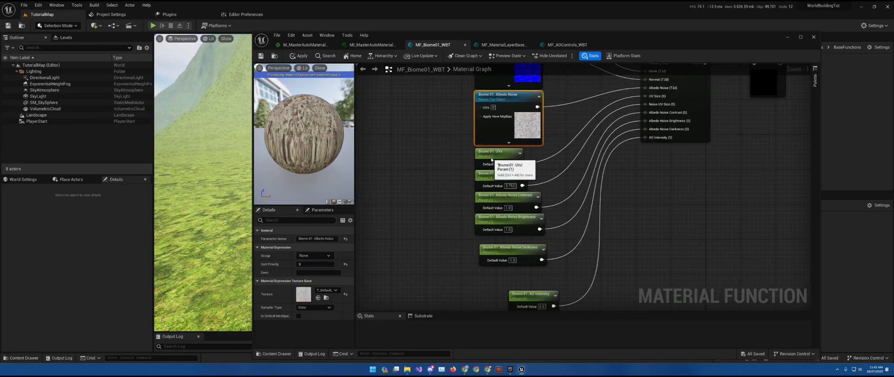
Set the sort priority to 0 for Biome 01: UVs, 1 for Noise UVs and 2 for Albedo Noise Contrast.
left_click(494, 151)
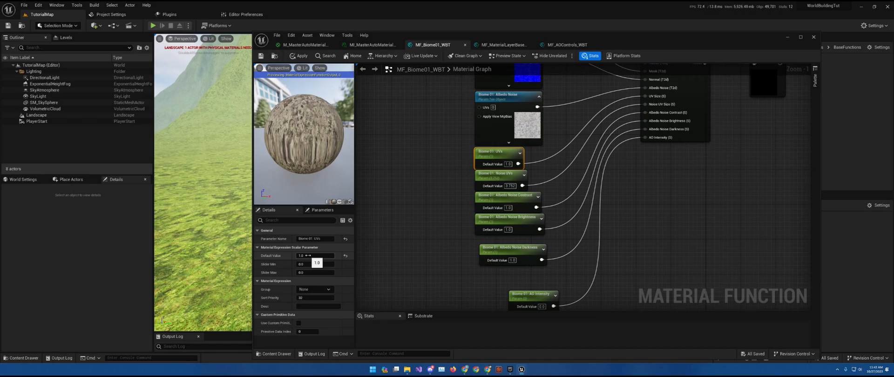
left_click(315, 298)
type("0")
left_click(497, 176)
left_click(316, 299)
type("1")
left_click(497, 198)
left_click(315, 298)
type("2")
Set the sort priority to 3 for Albedo Noise Brightness, 4 for Albedo Noise Darkness and 5 for AO Intensity.
left_click(510, 218)
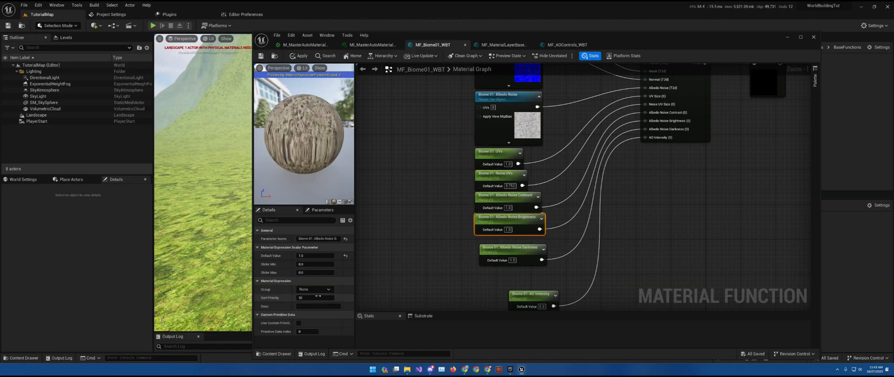
type("3")
left_click(511, 249)
left_click(315, 298)
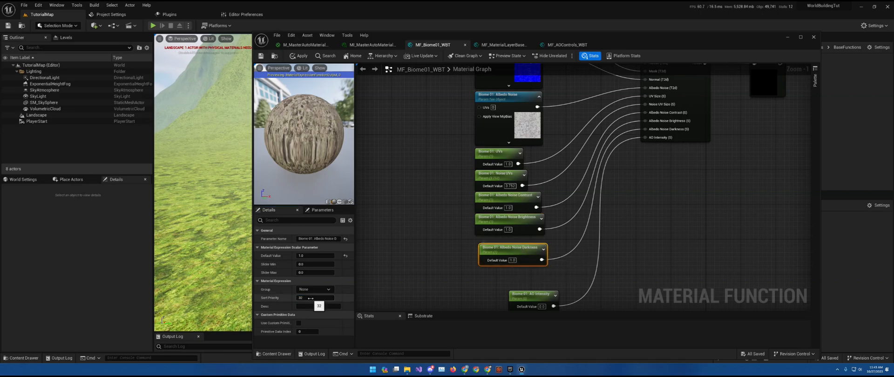
type("4")
left_click(530, 303)
left_click(315, 298)
type("5")
left_click(401, 291)
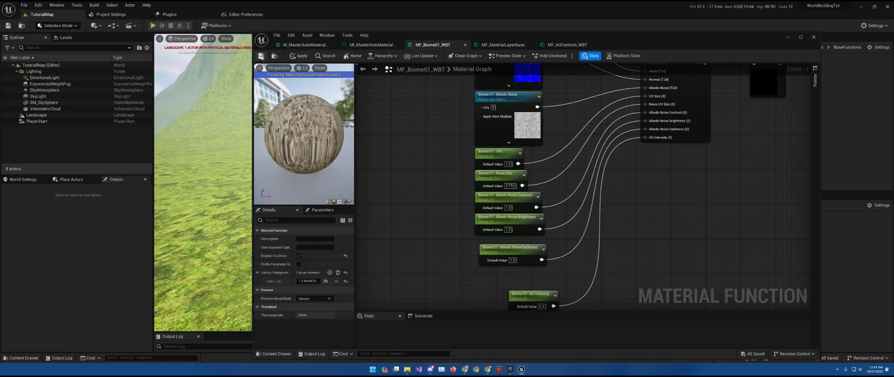
Bring up the master auto material instance beside the landscape and set Biome 01: Albedo Noise Contrast to 0.
left_click(371, 45)
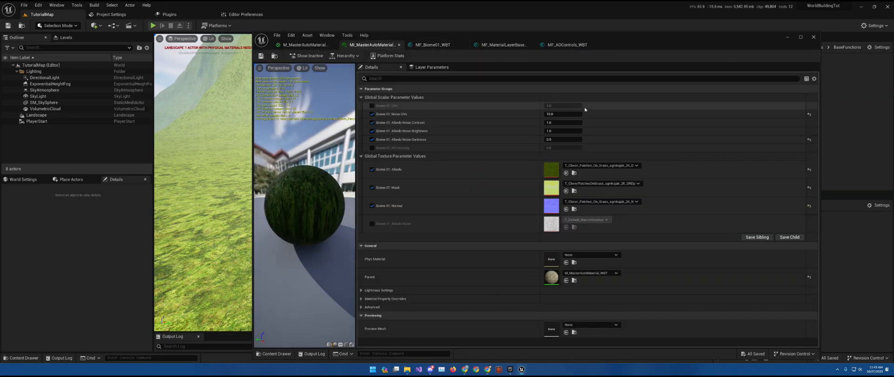
left_click_drag(616, 37, 790, 90)
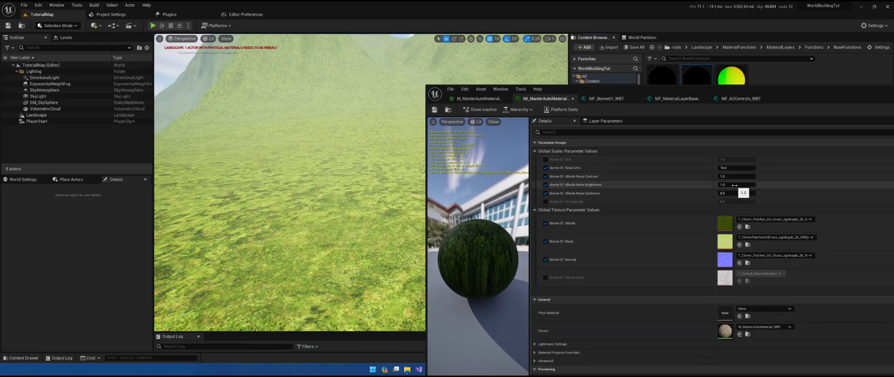
left_click(734, 185)
left_click(740, 177)
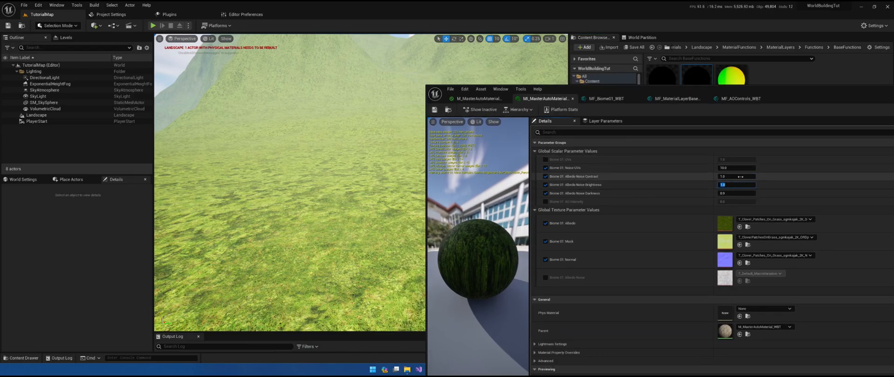
type("0")
key("Return")
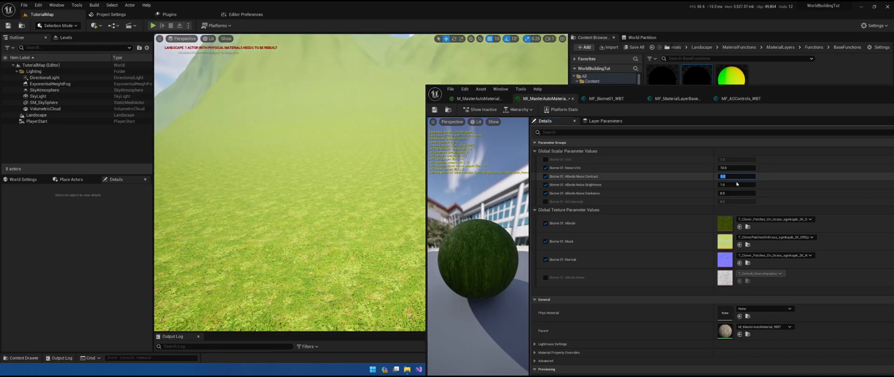
Enable the Biome 01: AO Intensity override and raise it through 1 and 2 to 3.
left_click(544, 202)
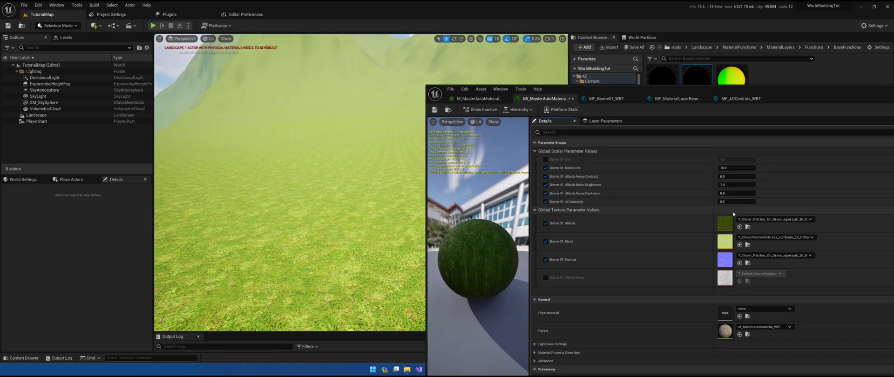
left_click(730, 201)
type("1")
key("Return")
type("2")
key("Return")
type("3")
key("Return")
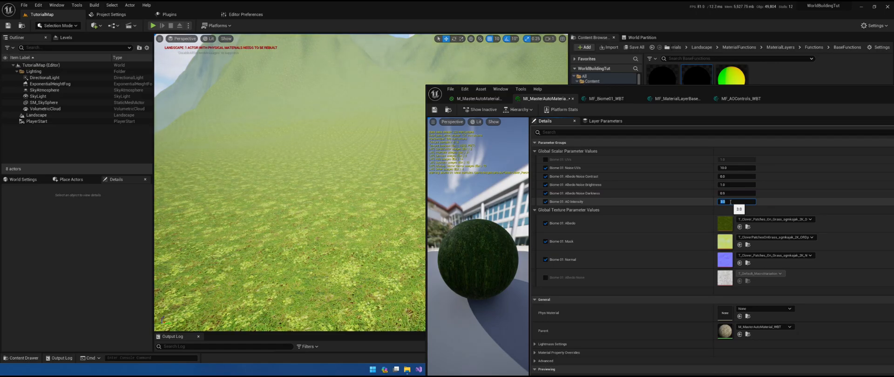
Inspect the landscape's ambient occlusion up close and compare it with the red channel of the Biome 01: Mask texture.
key("w")
right_click_drag(335, 201, 333, 232)
key("w")
key("s")
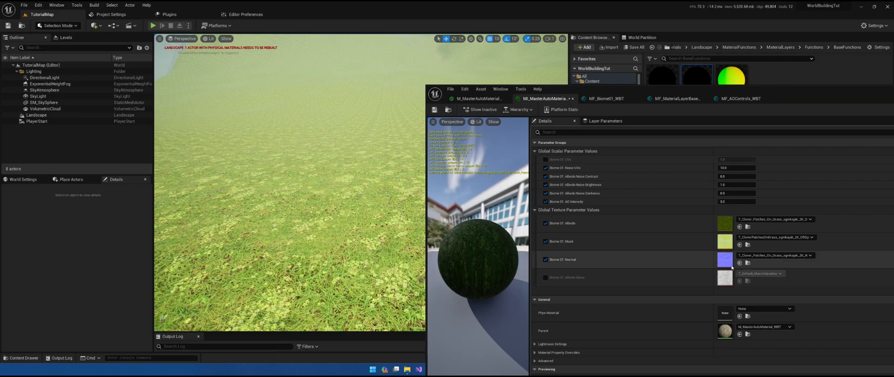
double_click(727, 243)
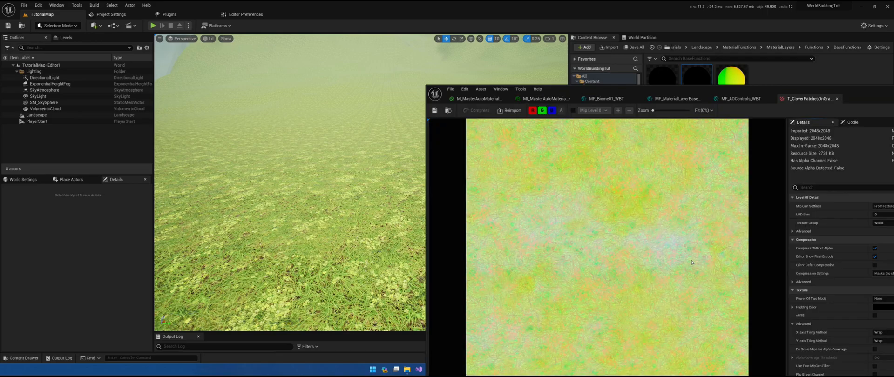
left_click(542, 110)
left_click(552, 111)
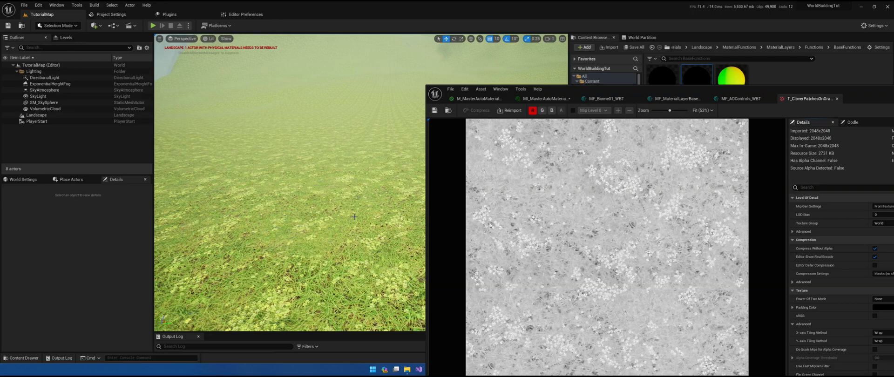
left_click(837, 98)
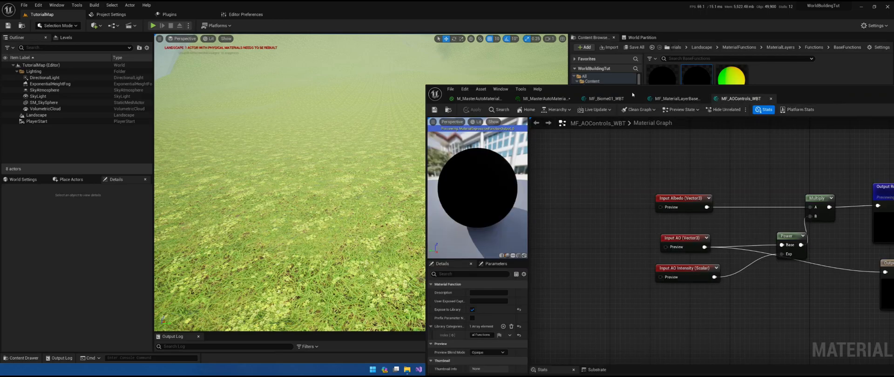
In the material instance, set Albedo Noise Contrast to 1 and Albedo Noise Darkness to 0.5.
left_click(544, 98)
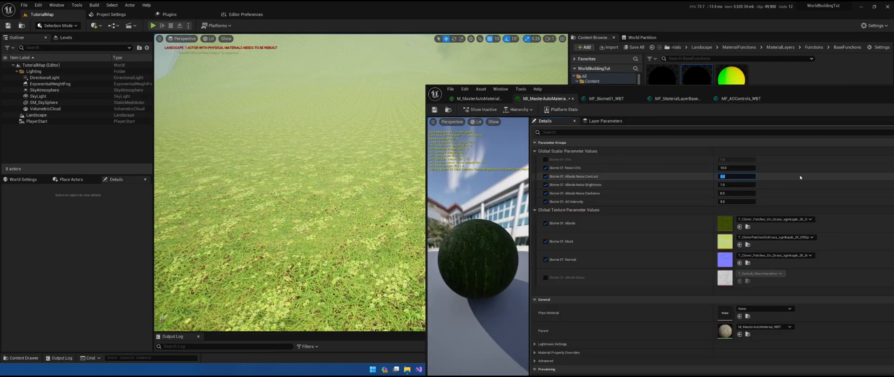
type("1")
key("Return")
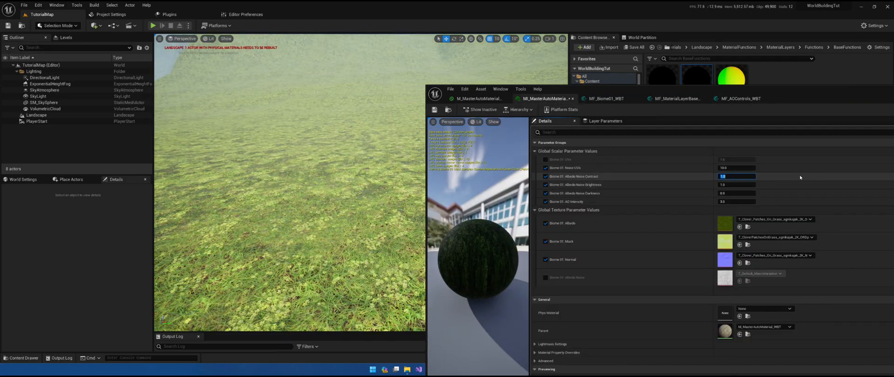
right_click_drag(396, 167, 427, 180)
left_click(730, 194)
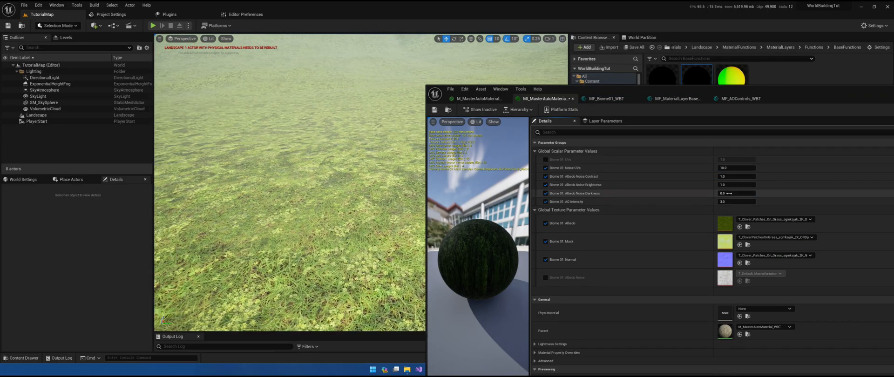
type("0.5")
key("Return")
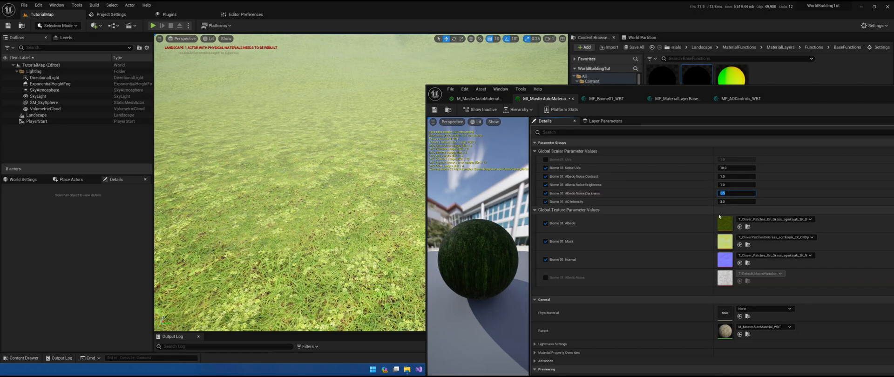
Set AO Intensity to 2 and Albedo Noise Darkness to 0.8, and review the landscape.
left_click(734, 202)
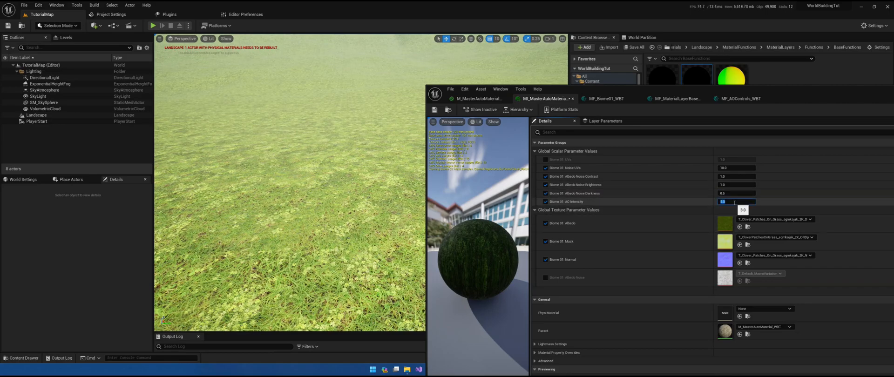
left_click(730, 193)
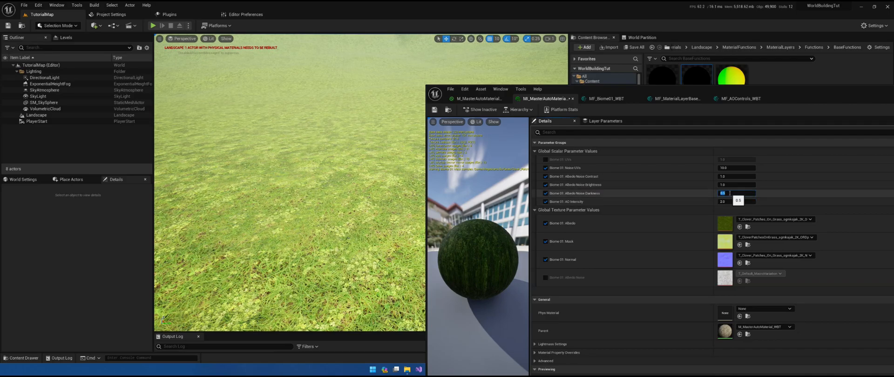
type("0.8")
key("Return")
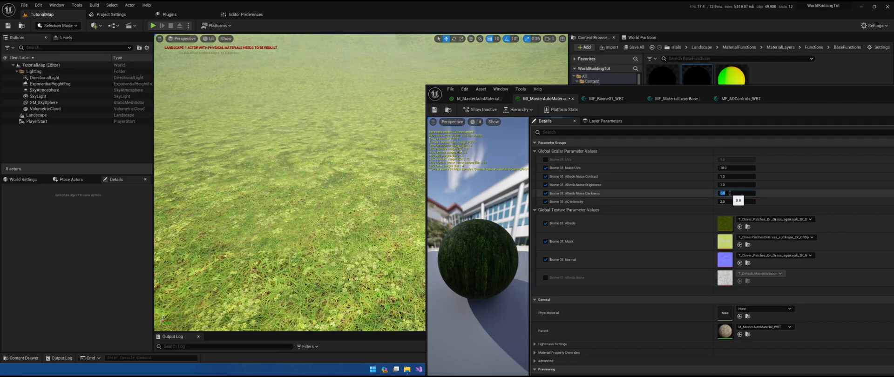
right_click_drag(349, 177, 309, 147)
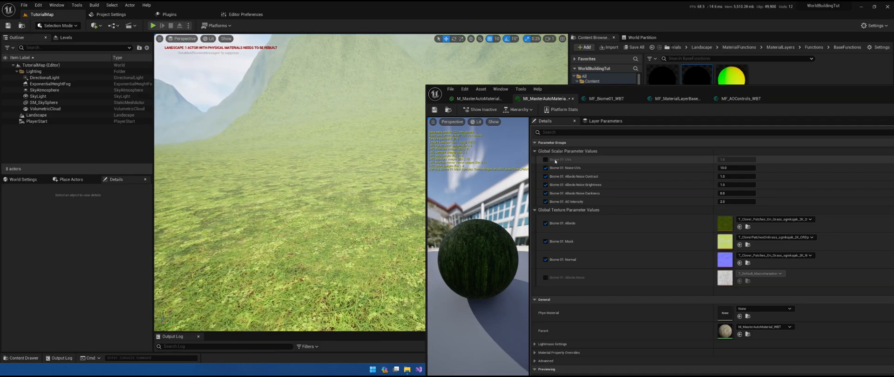
Try lower Albedo Noise Brightness values of 0.8 and 0.5, and return it to 1.
left_click(730, 185)
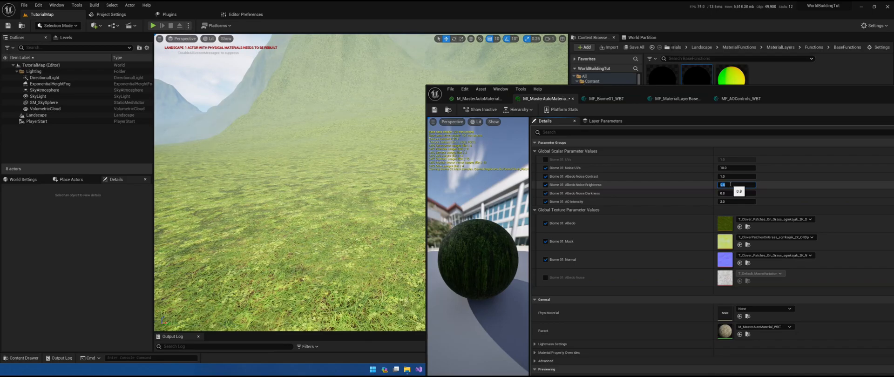
type("0.5")
key("Return")
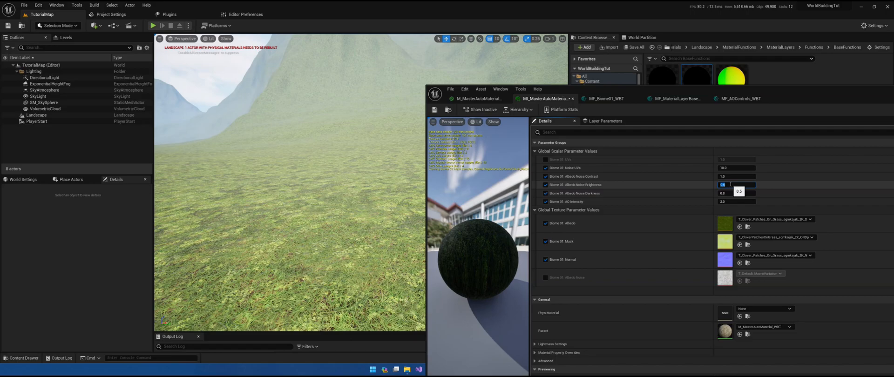
type("1")
key("Return")
Adjust Albedo Noise Contrast to 0.5 and save the material instance.
left_click(730, 177)
type("0.5")
key("Return")
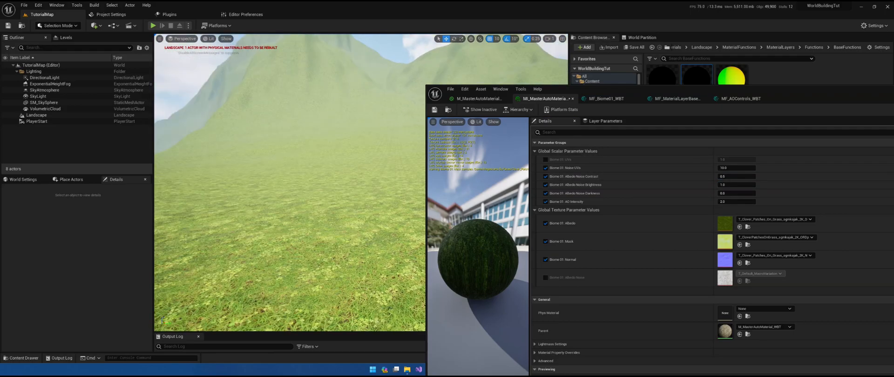
left_click(729, 177)
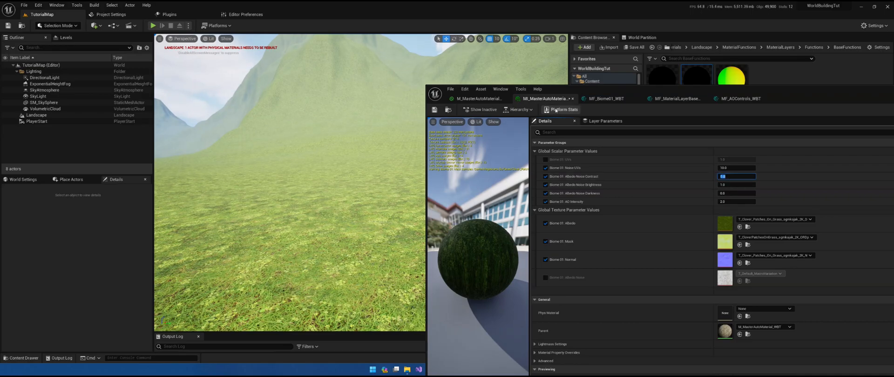
left_click(434, 109)
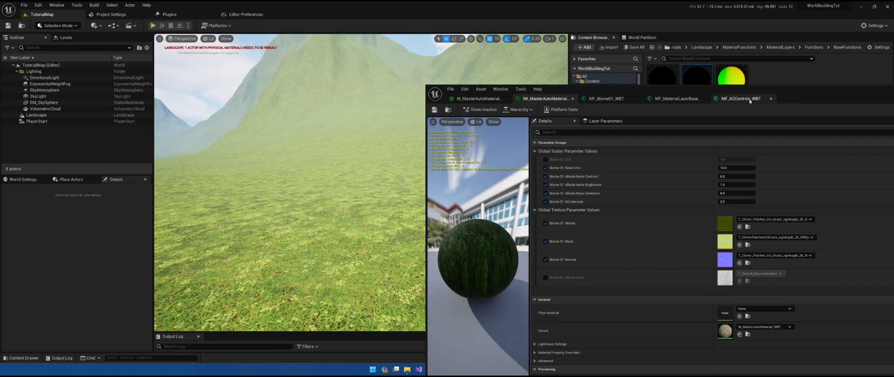
Create a material function named MF_NoiseIntensity_WBT in the BaseFunctions folder and open it for editing.
left_click(685, 99)
left_click_drag(781, 97, 407, 83)
right_click(771, 97)
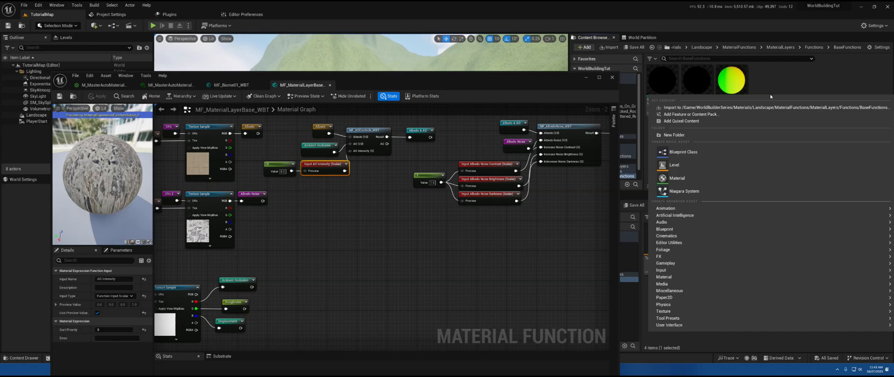
type("mater")
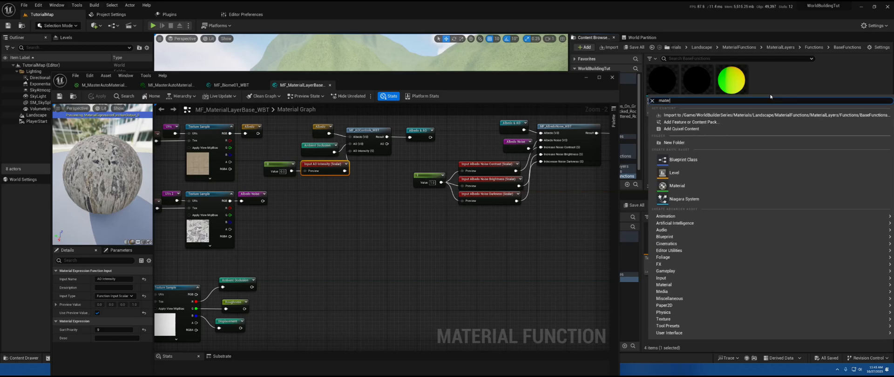
type("ial f")
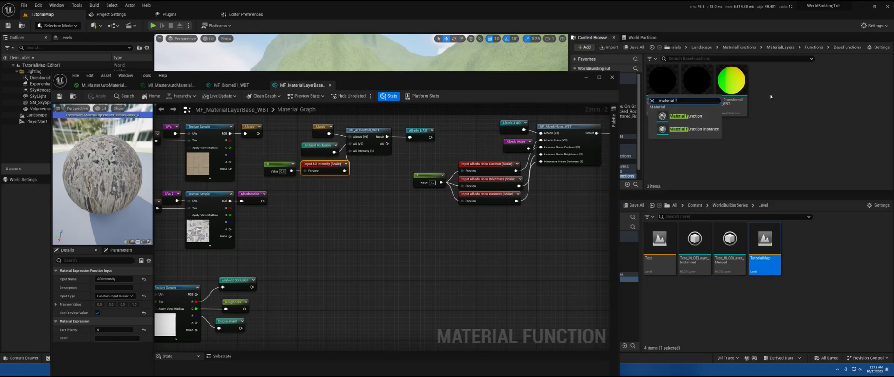
key("Return")
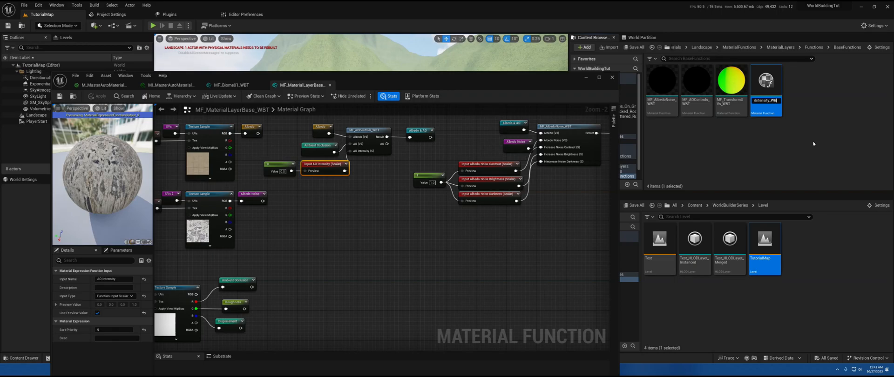
key("Return")
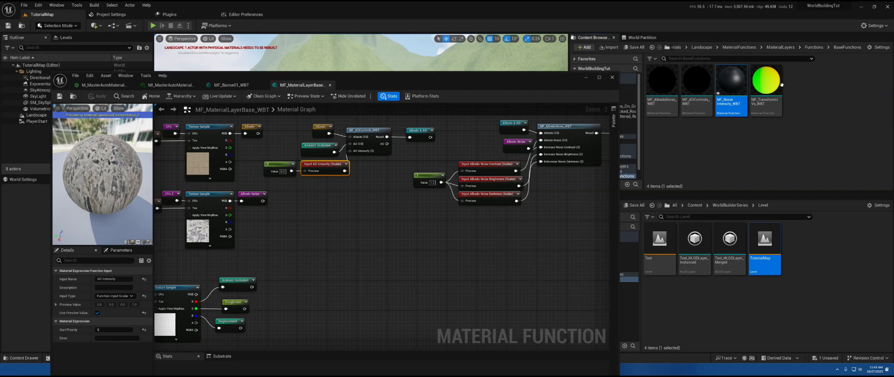
double_click(731, 83)
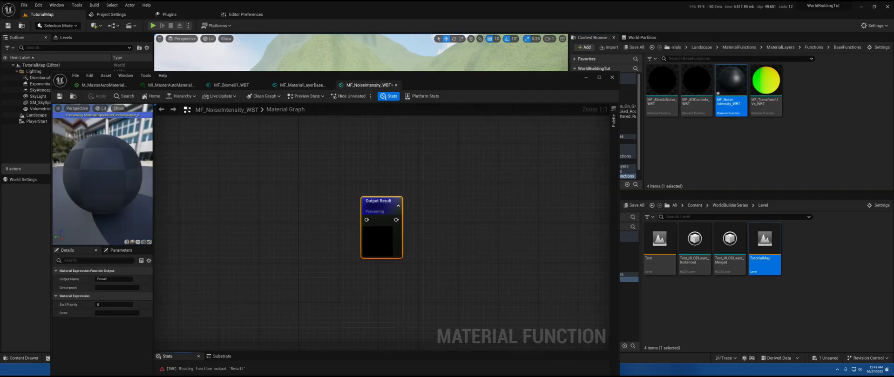
Add a Vector3 function input named Normal to the graph and collapse its preview.
right_click_drag(366, 216, 517, 192)
right_click(313, 176)
type("input")
key("Return")
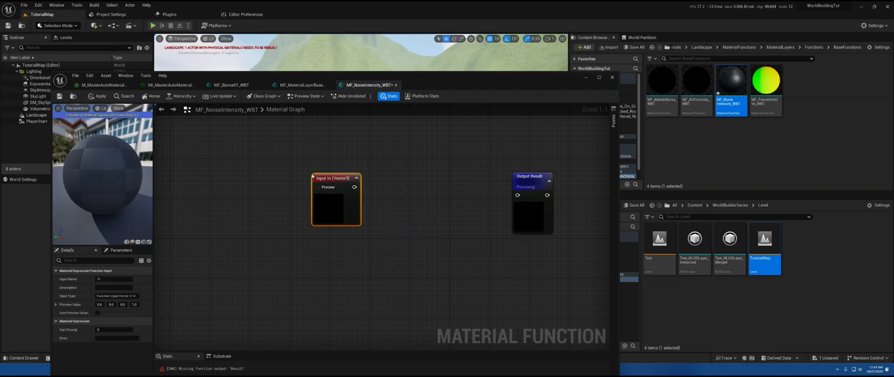
left_click(133, 296)
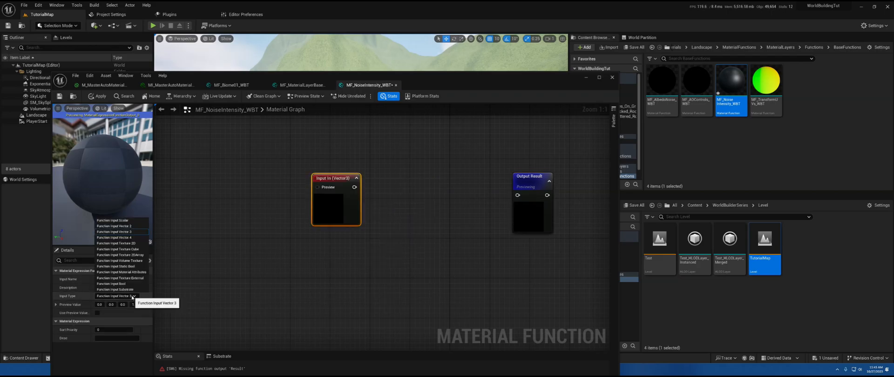
left_click(133, 296)
left_click(111, 280)
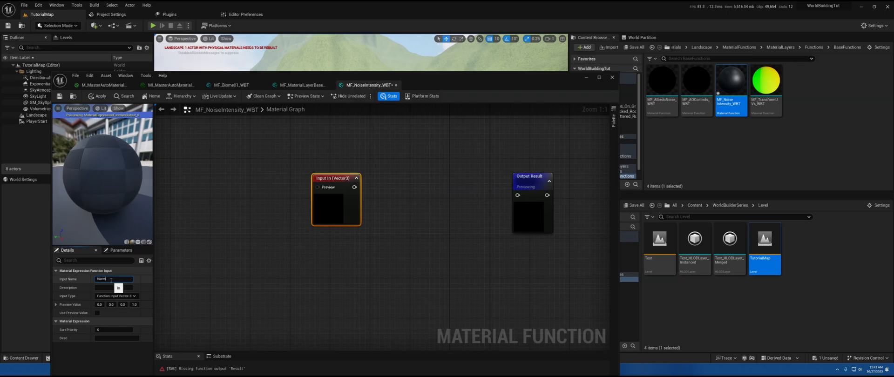
key("Return")
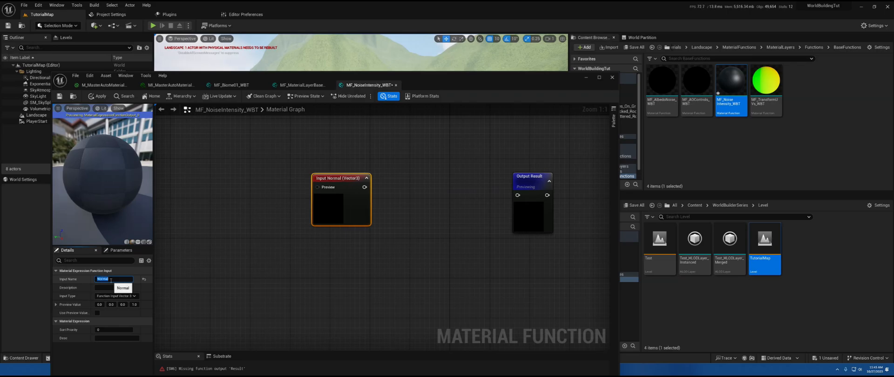
left_click(366, 178)
Feed the Normal input through an R G component mask into a Multiply node.
left_click_drag(364, 187, 414, 187)
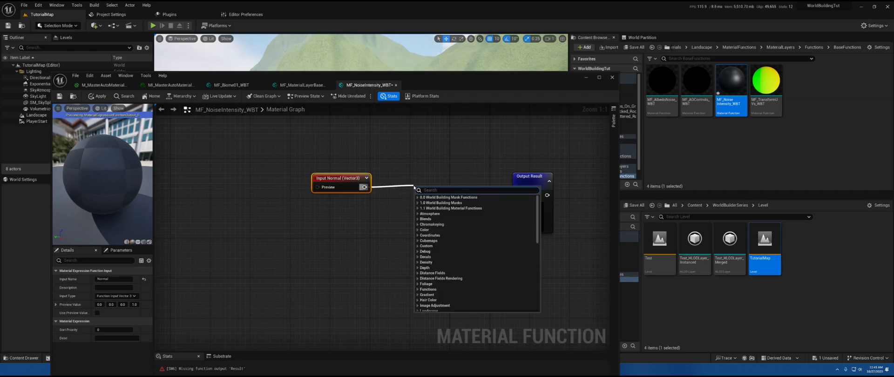
type("mask")
key("Return")
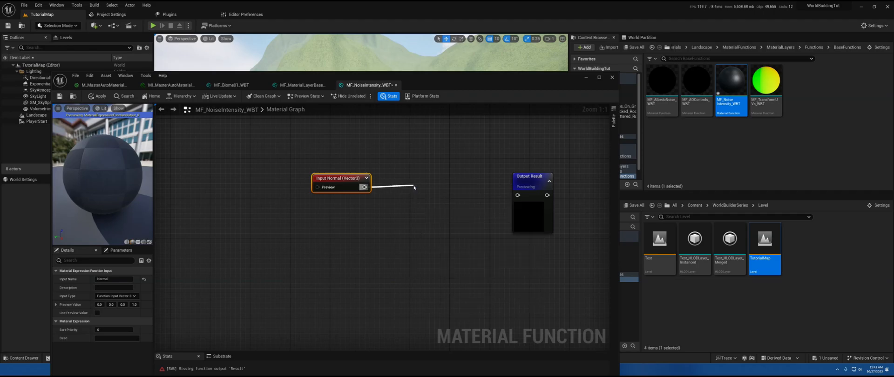
left_click_drag(416, 189, 461, 189)
type("Multi")
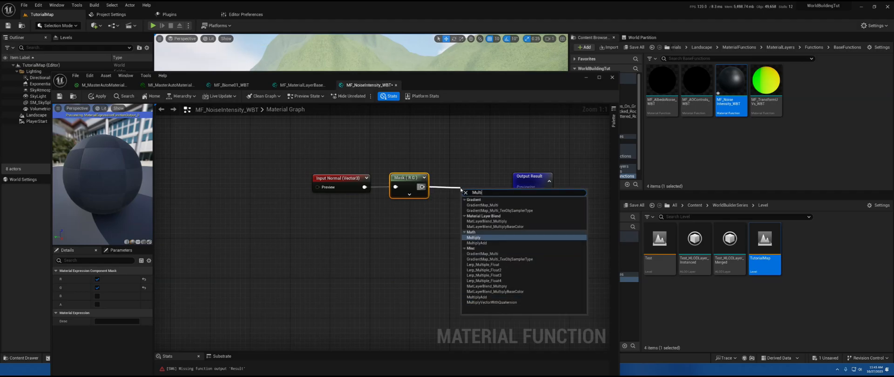
key("Return")
Add a scalar function input named Normal Strength to Multiply's B input, using its preview value as default.
left_click_drag(479, 191, 431, 230)
type("Inp")
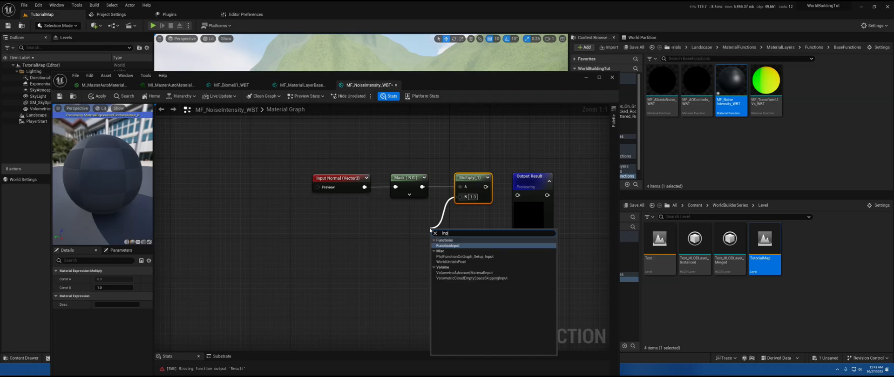
key("Return")
left_click_drag(433, 233, 383, 223)
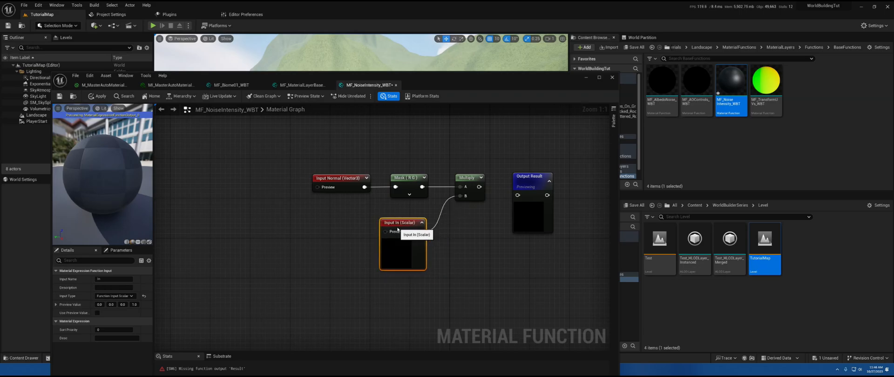
left_click(422, 223)
left_click(102, 279)
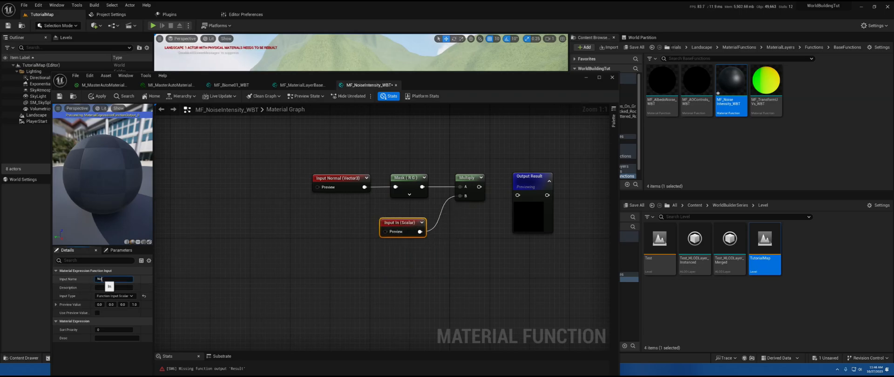
type("Normal Strength")
key("Return")
left_click(97, 313)
left_click_drag(401, 222, 381, 223)
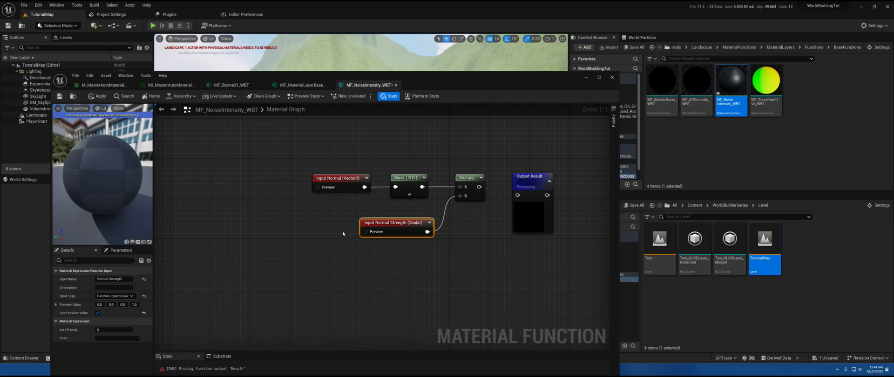
Connect a constant of 1 to Normal Strength's preview and space out the graph nodes.
left_click(323, 229)
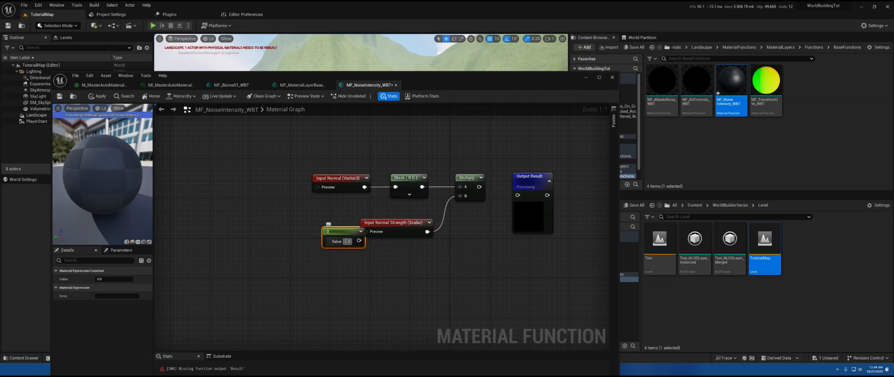
type("1")
key("Return")
left_click_drag(340, 236, 367, 233)
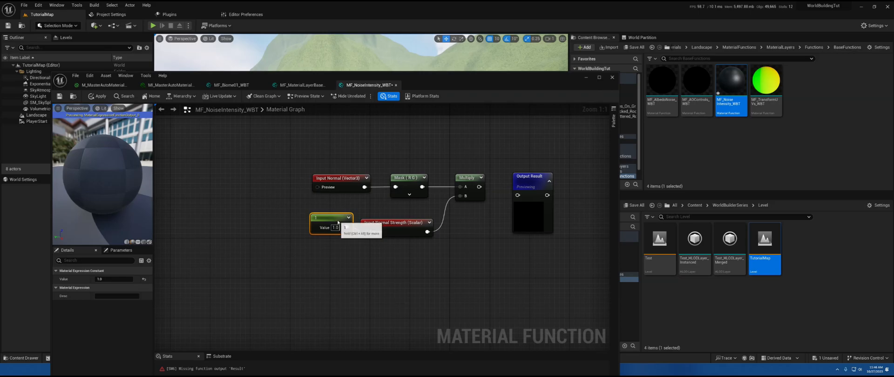
right_click_drag(465, 207, 380, 222)
left_click_drag(394, 202, 416, 209)
left_click_drag(456, 191, 537, 177)
left_click_drag(279, 202, 315, 216)
Duplicate the R G mask, restrict the copy to the B channel, and feed it from the Normal input.
left_click(325, 192)
key("ctrl+d")
left_click_drag(253, 174, 382, 218)
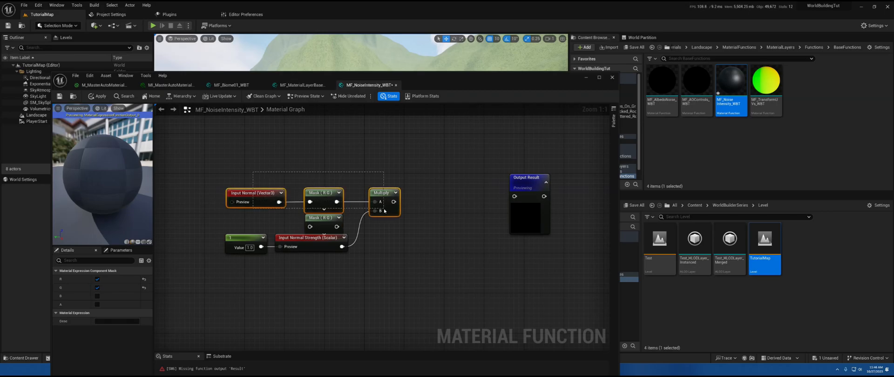
left_click_drag(329, 202, 329, 192)
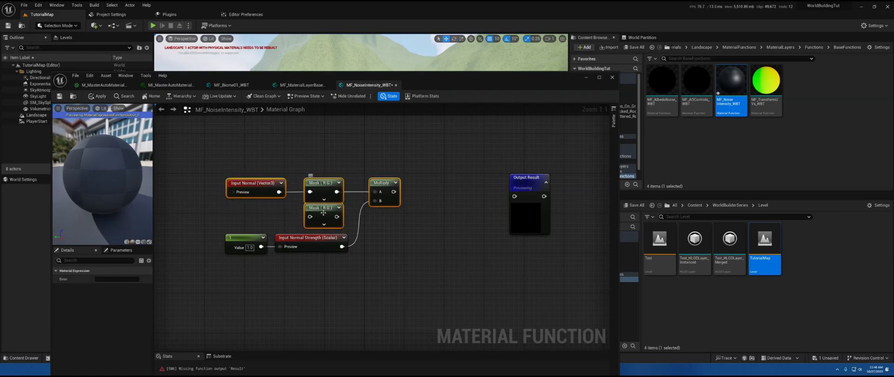
left_click(323, 209)
left_click(97, 279)
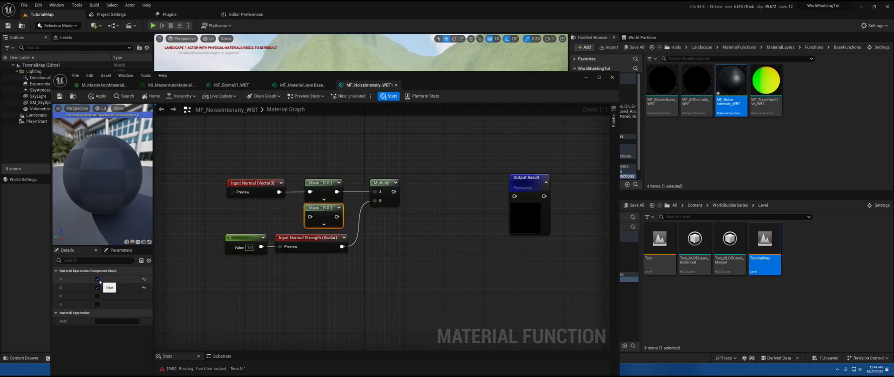
left_click(97, 287)
left_click(97, 296)
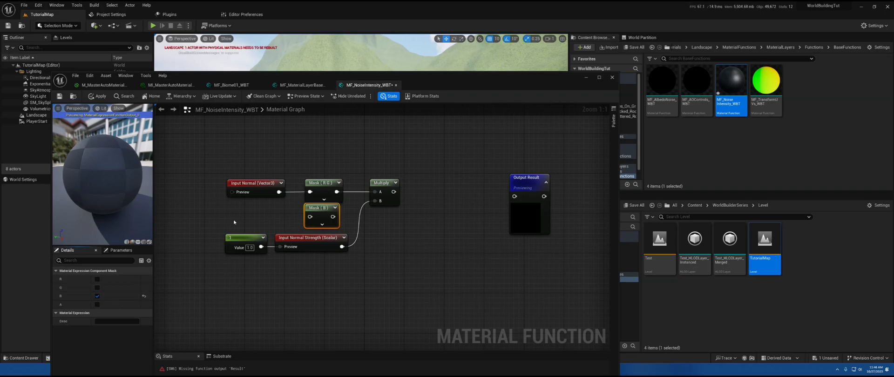
left_click_drag(279, 192, 320, 217)
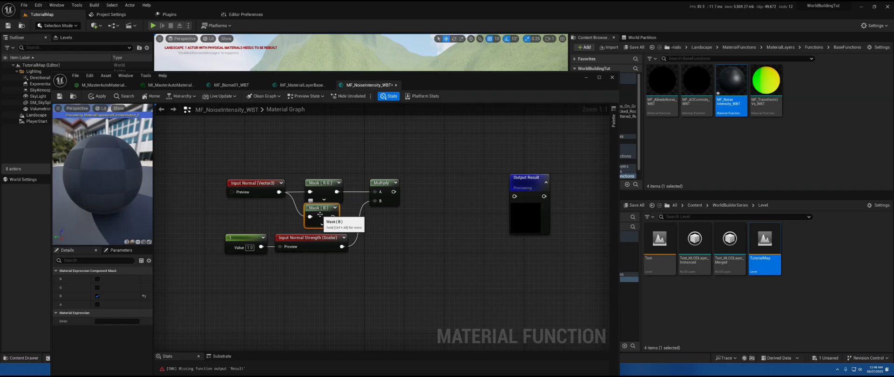
left_click_drag(393, 192, 447, 191)
type("append")
key("Return")
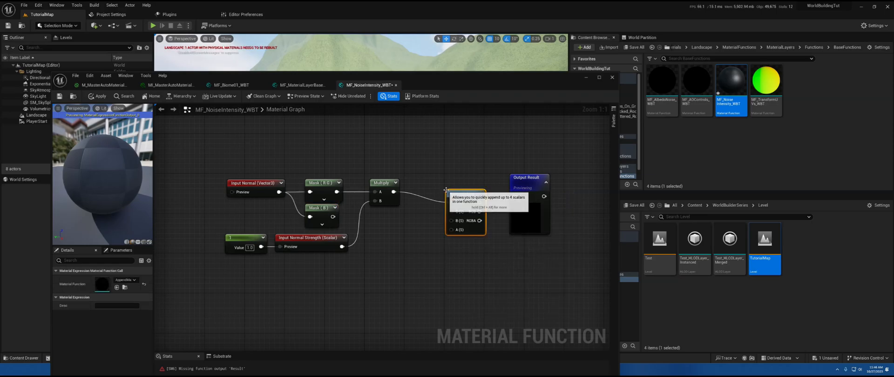
key("Delete")
Combine the Multiply result and the B mask with an Append vector node, connect it to Output Result, and save.
left_click_drag(393, 192, 444, 198)
type("append v")
key("Return")
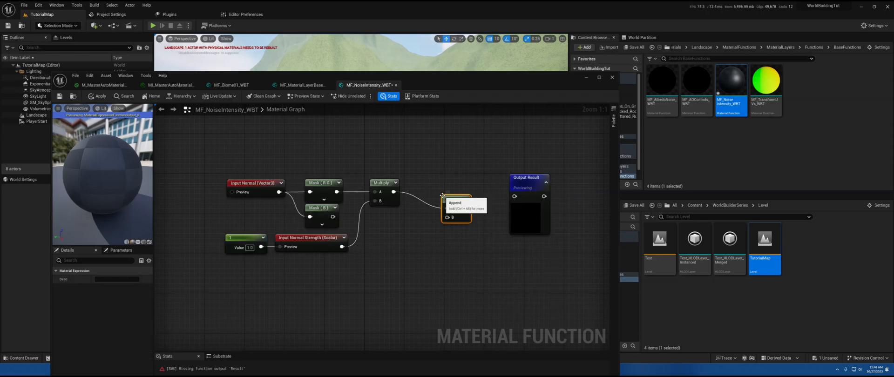
left_click_drag(333, 216, 520, 197)
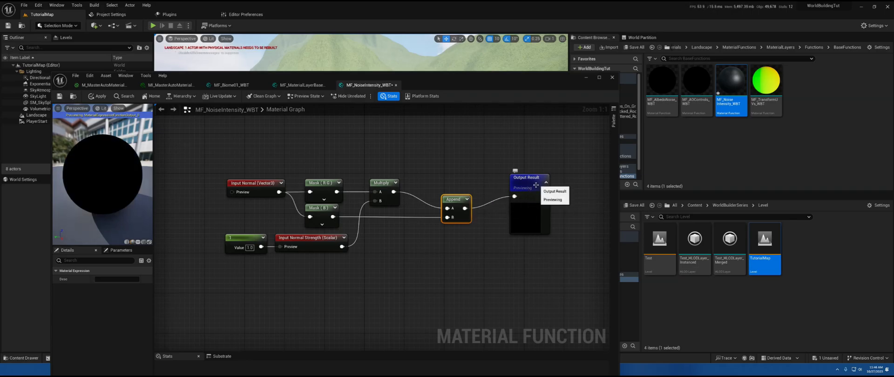
left_click_drag(534, 186, 518, 197)
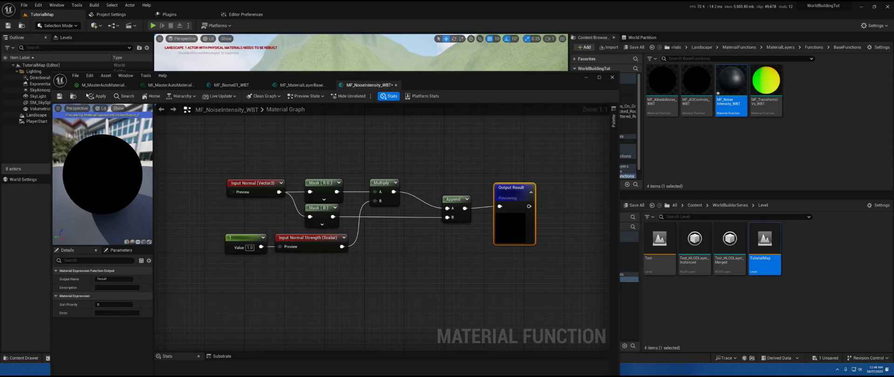
left_click(60, 96)
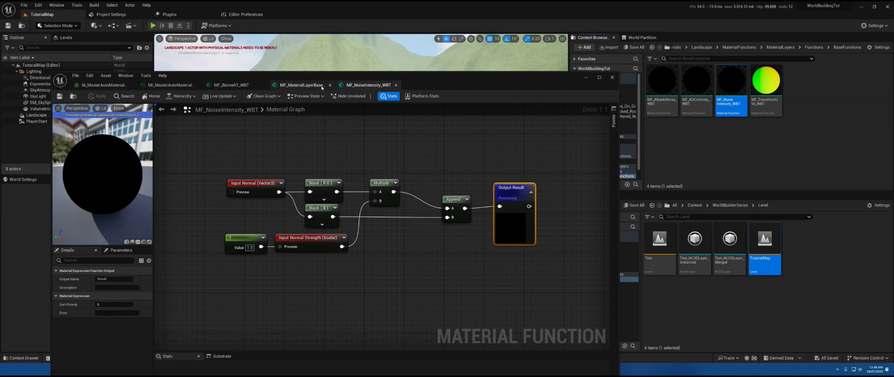
Expose the function to the library under the base layer function's category, 1.1 World Building Material Functions, and save.
left_click(211, 296)
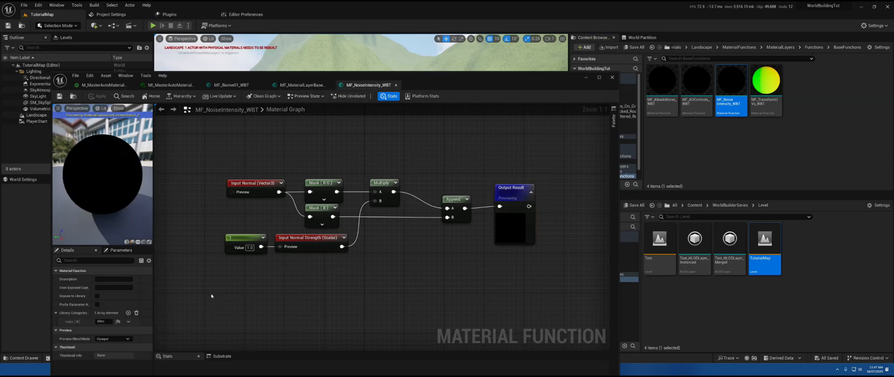
left_click(104, 321)
left_click(97, 296)
left_click(300, 85)
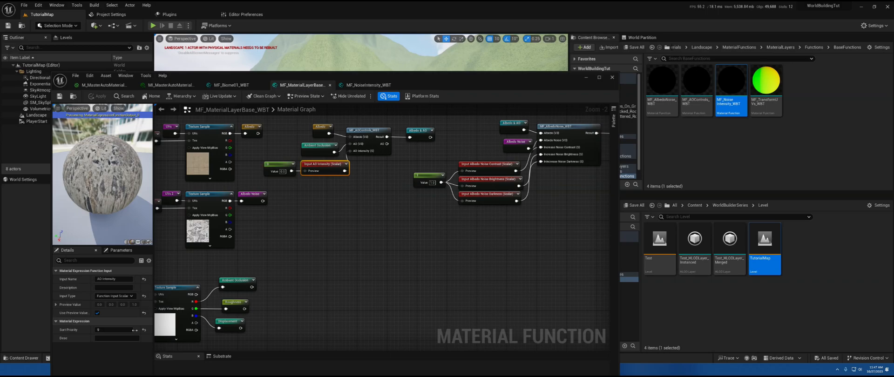
left_click(105, 322)
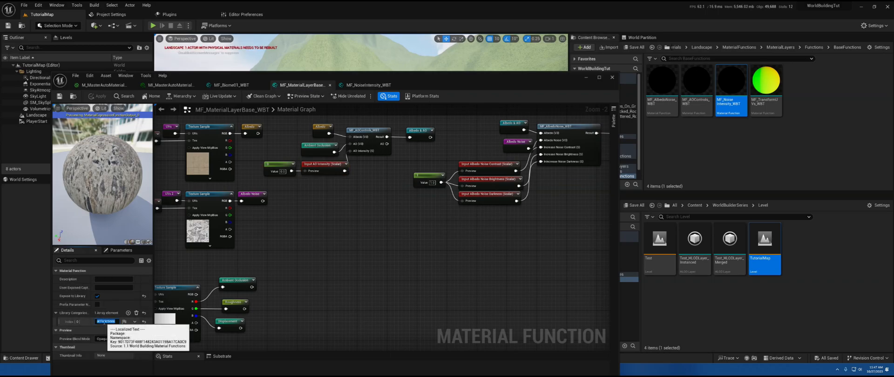
left_click(368, 85)
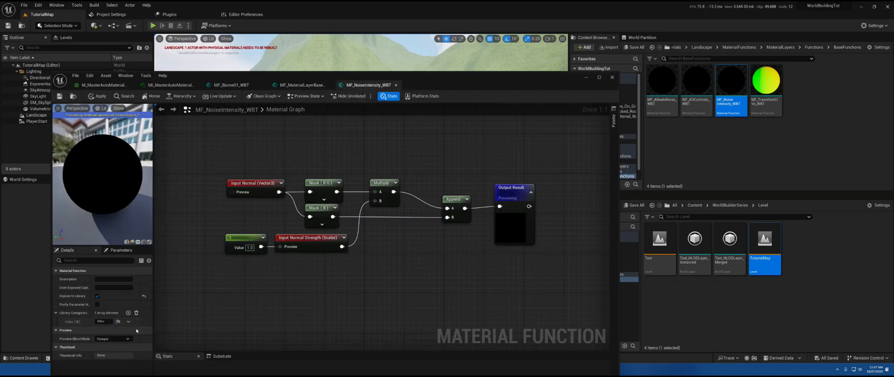
left_click(101, 321)
type("Material Functions")
right_click_drag(465, 259, 411, 277)
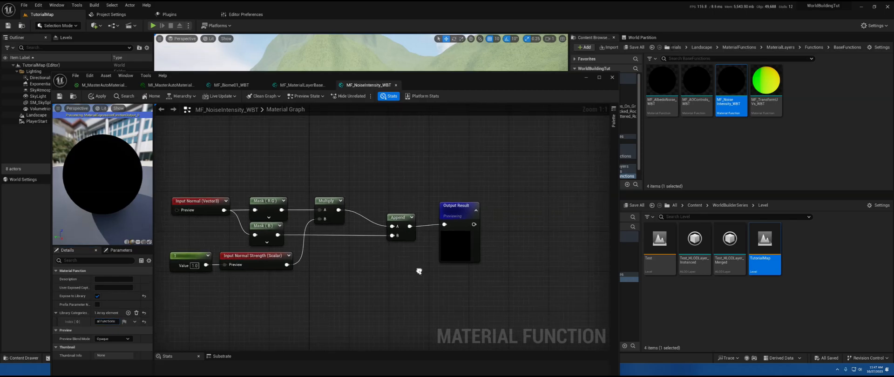
left_click(59, 96)
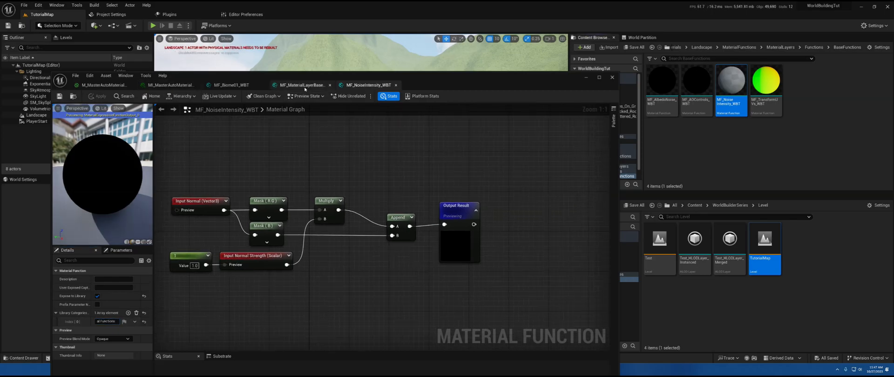
Insert the MF_NoiseIntensity_WBT function into the MF_MaterialLayerBase_WBT graph beside the Normal output.
left_click(301, 85)
right_click_drag(401, 191, 435, 147)
right_click_drag(448, 187, 449, 144)
right_click(437, 204)
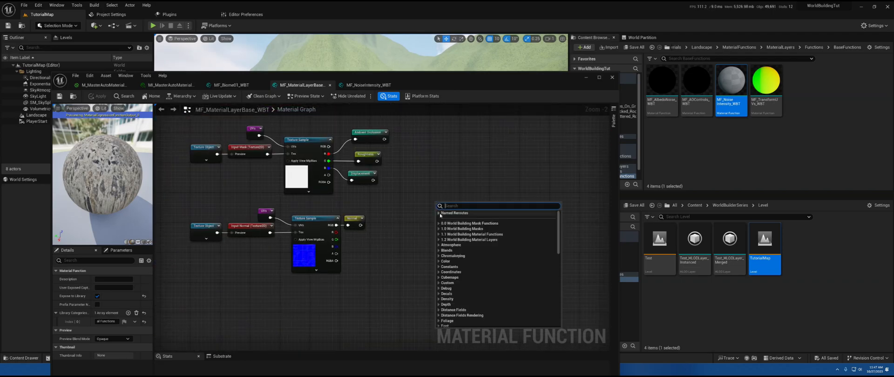
left_click(464, 234)
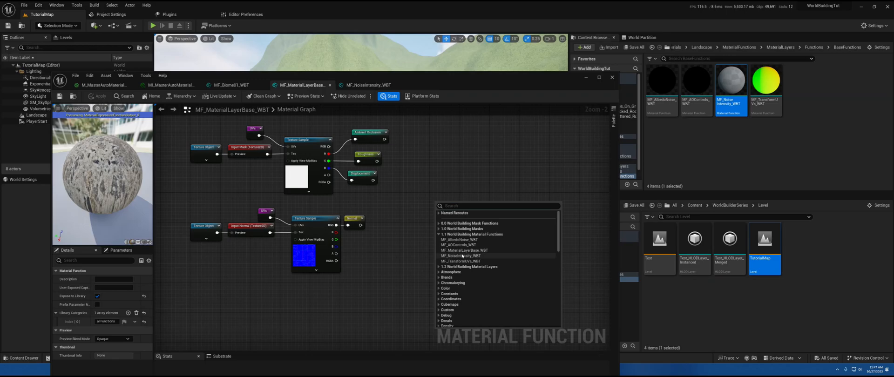
left_click(465, 258)
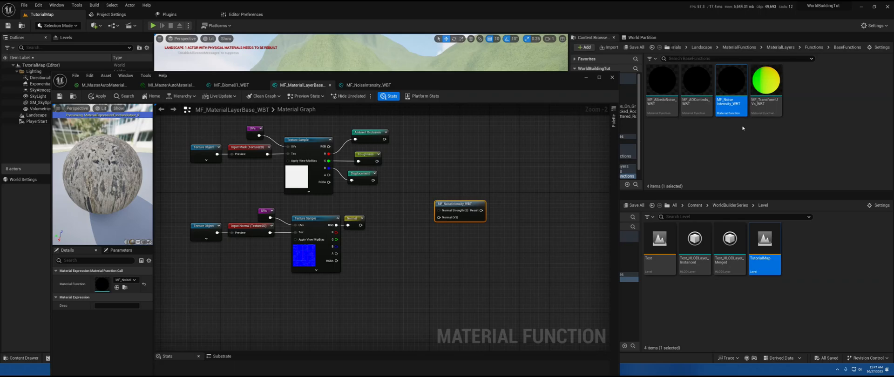
Rename the MF_NoiseIntensity_WBT function asset as MF_NormalIntensity_WBT.
right_click(729, 76)
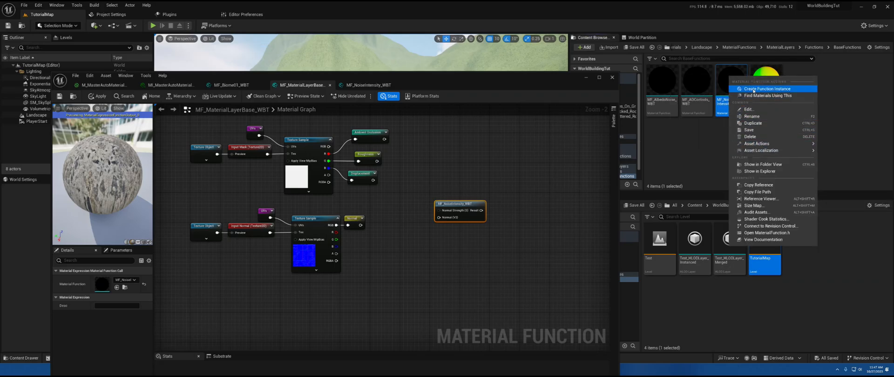
left_click(752, 116)
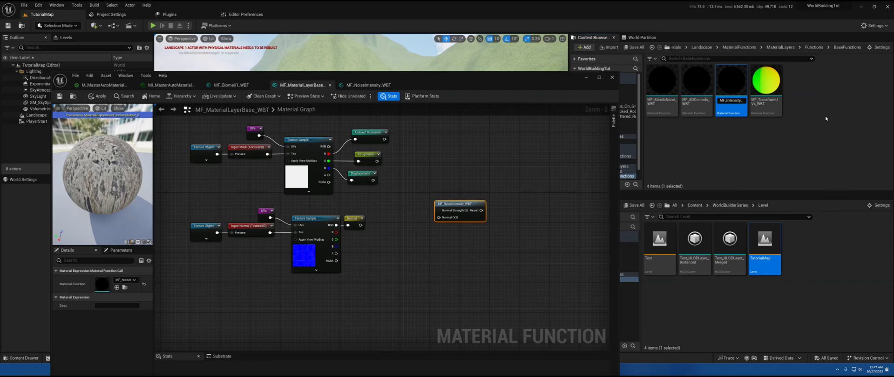
type("MF_NormalIntensity_WBT")
key("Return")
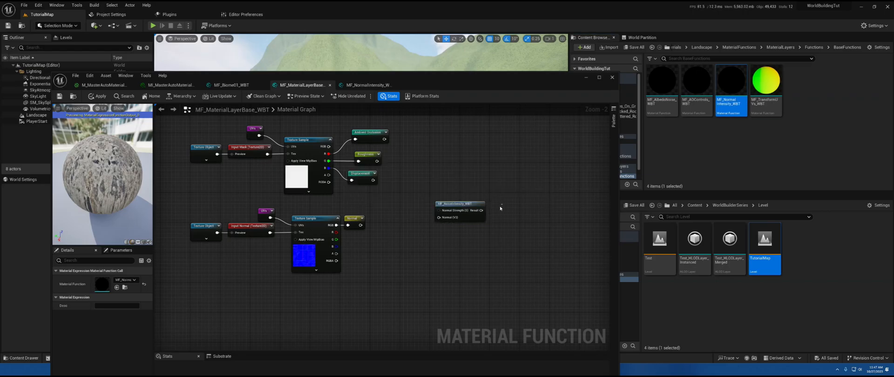
Replace the outdated noise intensity node in the layer base graph with the MF_NormalIntensity_WBT function.
left_click_drag(444, 229, 446, 229)
key("Delete")
right_click(437, 203)
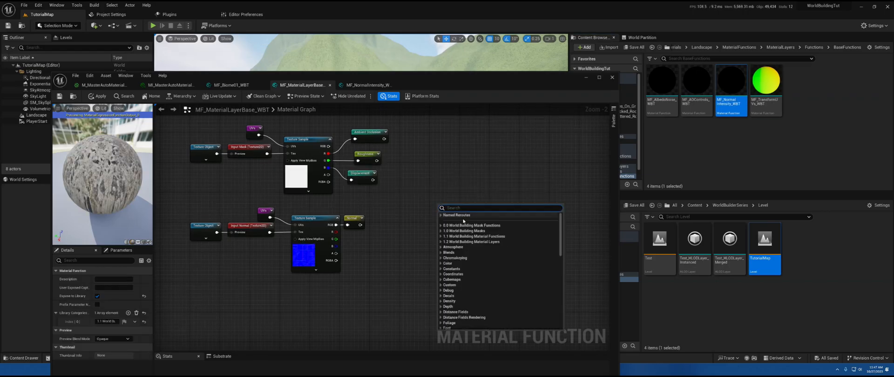
left_click(442, 238)
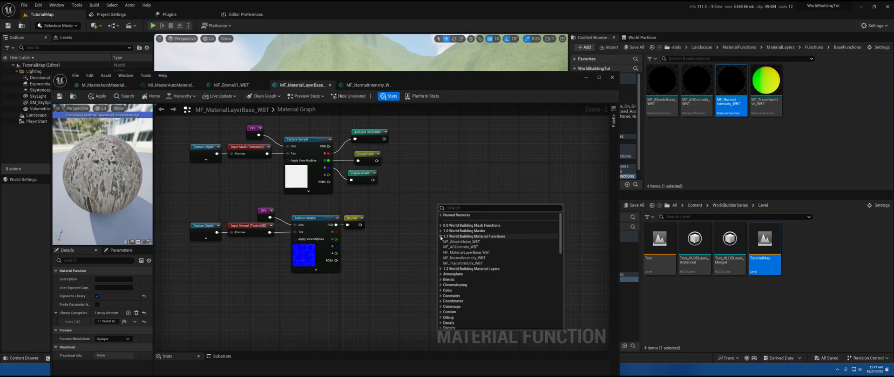
left_click(467, 258)
scroll(430, 246, "up", 2)
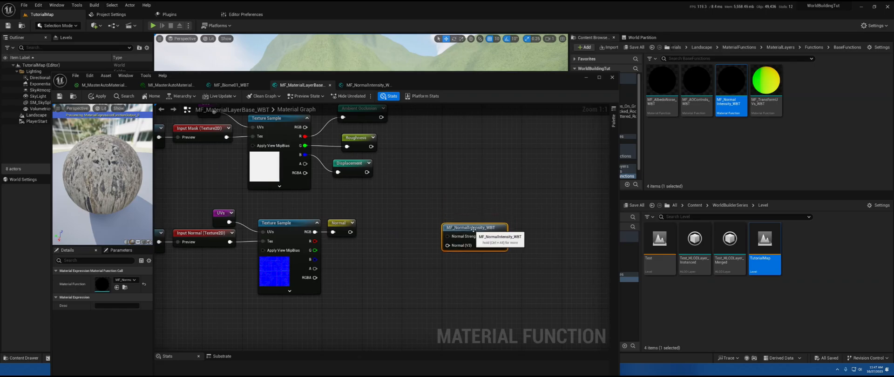
Set the Normal Strength input's sort priority to 1 inside MF_NormalIntensity_WBT, save, and return to the layer base graph.
double_click(475, 227)
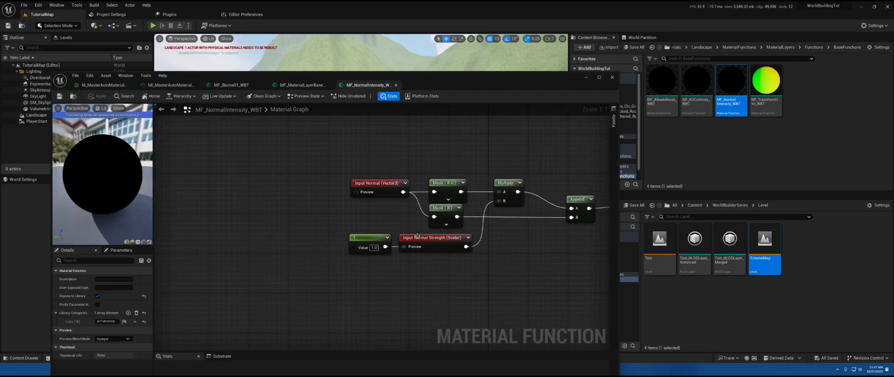
left_click(418, 238)
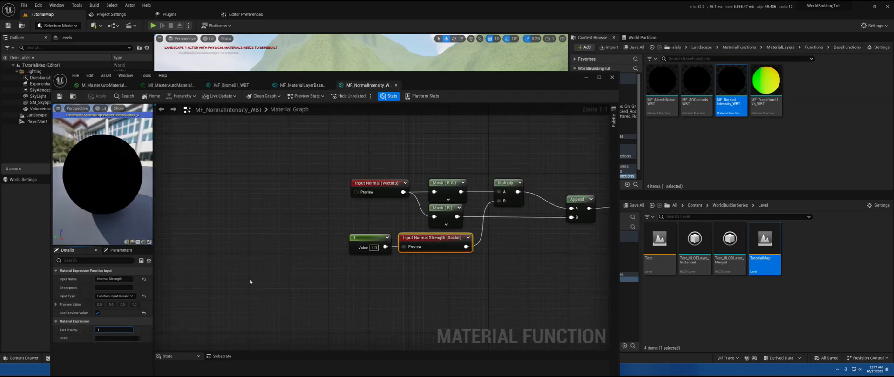
left_click(249, 281)
left_click(59, 96)
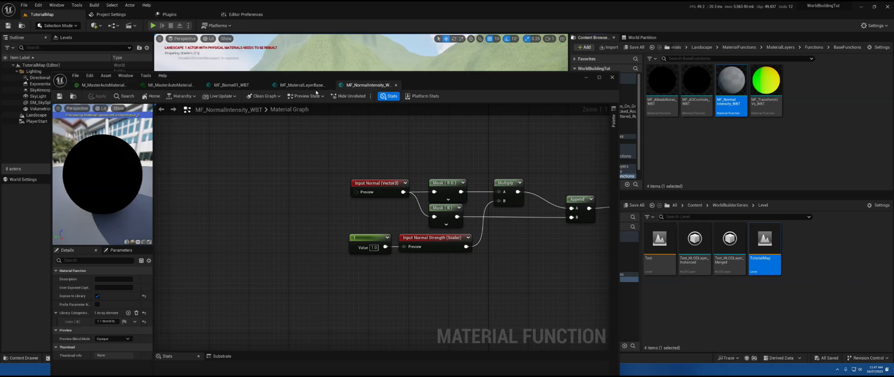
left_click(302, 85)
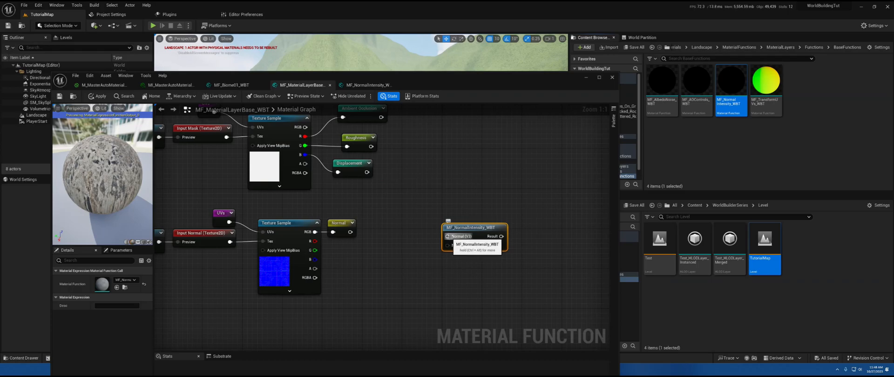
Wire MF_NormalIntensity_WBT between the normal Texture Sample's RGB output and the Normal reroute, and space out the nodes.
right_click_drag(438, 205, 494, 214)
left_click_drag(411, 238, 452, 232)
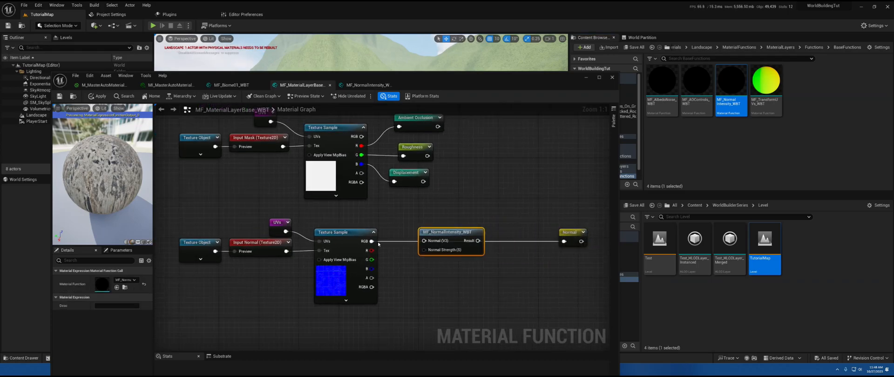
left_click_drag(477, 241, 564, 241)
left_click_drag(459, 235, 510, 240)
right_click_drag(450, 233, 505, 205)
left_click_drag(497, 232, 475, 241)
right_click_drag(477, 250, 423, 254)
key("s")
left_click(424, 254)
left_click_drag(508, 258, 489, 263)
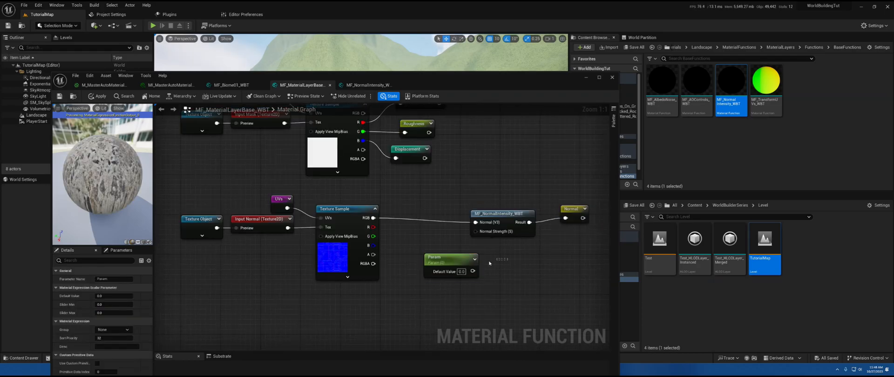
key("Delete")
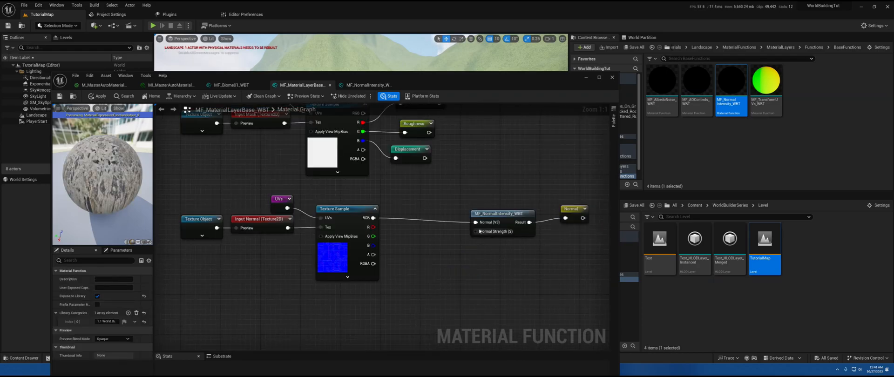
Add a scalar function input feeding the Normal Strength pin of MF_NormalIntensity_WBT.
right_click(448, 254)
type("IU")
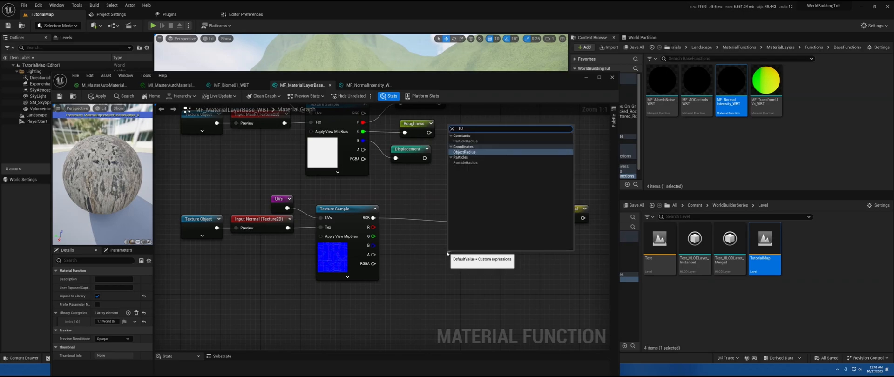
key("BackSpace")
type("NPUT")
key("Return")
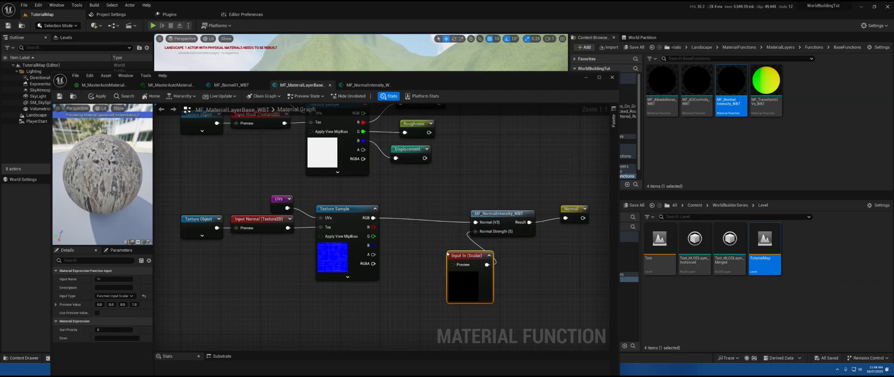
Name the input Normal Intensity, use its preview value as default, set sort priority 10, collapse and reposition it, and save.
left_click(110, 278)
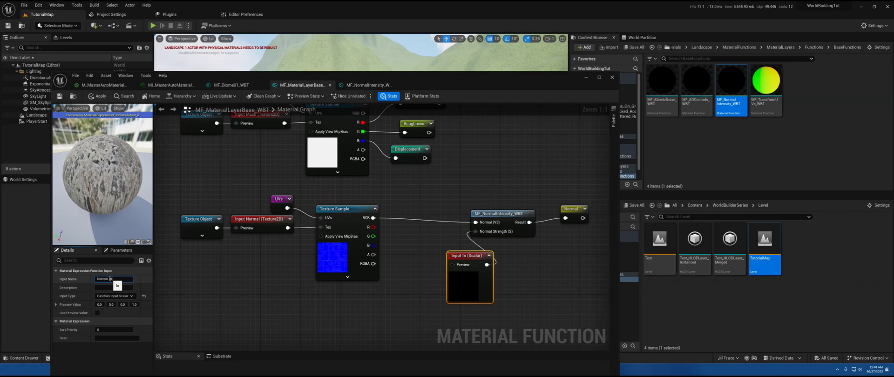
left_click(98, 313)
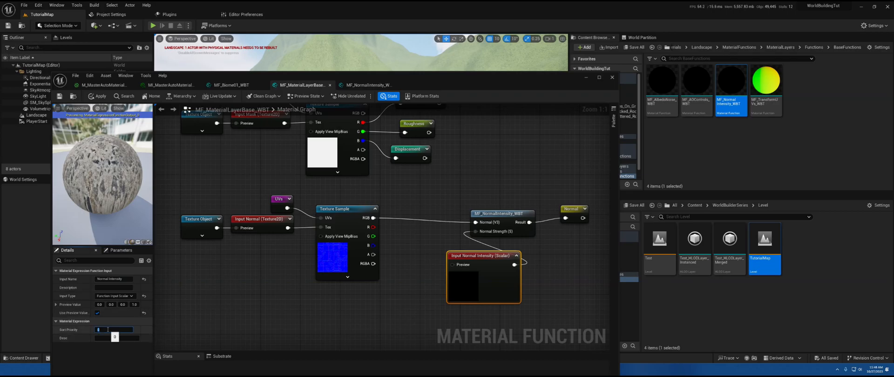
key("Return")
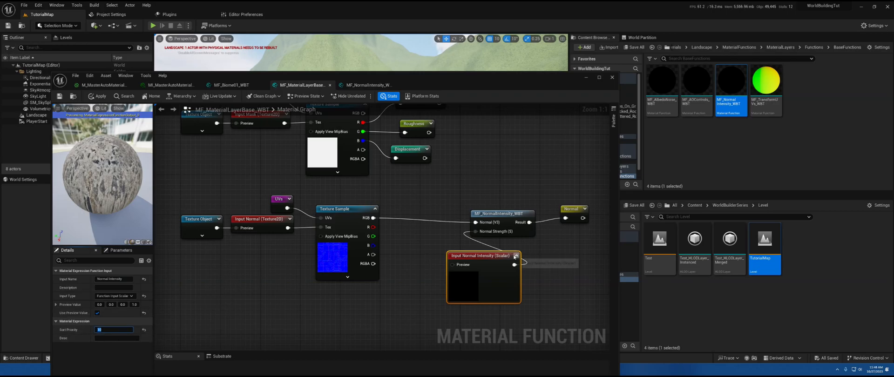
left_click(516, 257)
left_click_drag(513, 256, 462, 229)
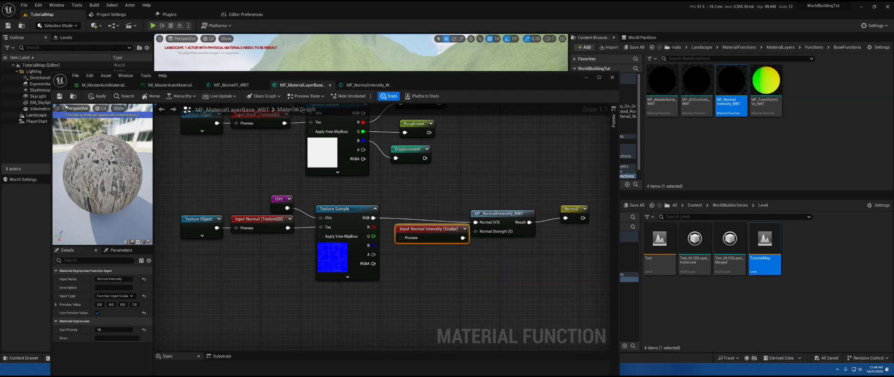
left_click(59, 96)
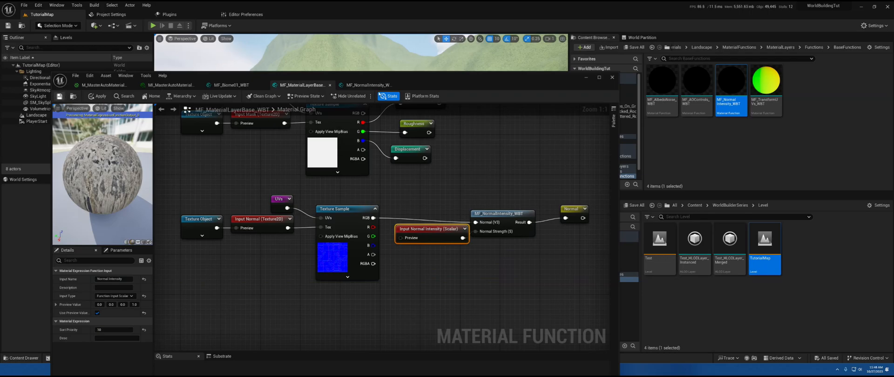
Duplicate the Biome 01: AO Intensity parameter in the MF_Biome01_WBT graph, keeping the original connected.
left_click(376, 87)
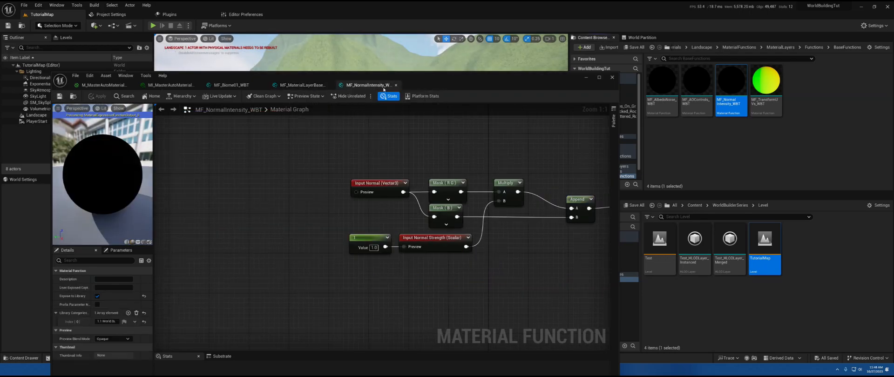
left_click(228, 87)
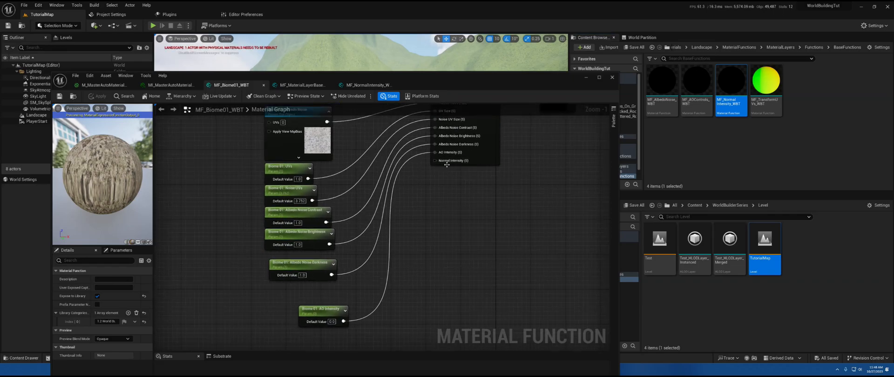
left_click_drag(322, 309, 308, 284)
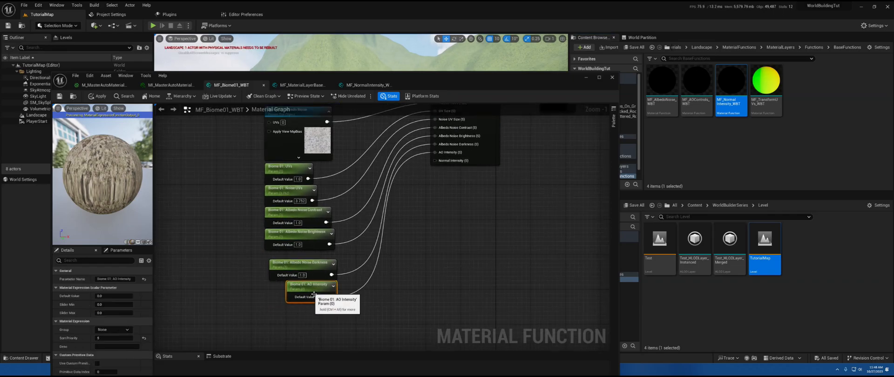
key("Delete")
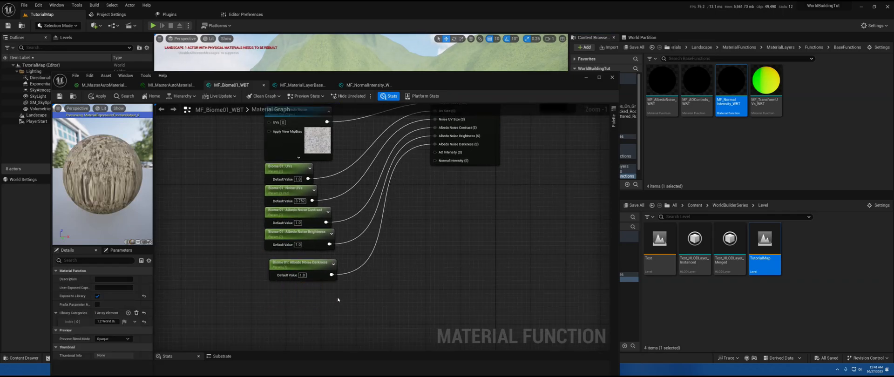
key("ctrl+z")
left_click(313, 288)
key("ctrl+d")
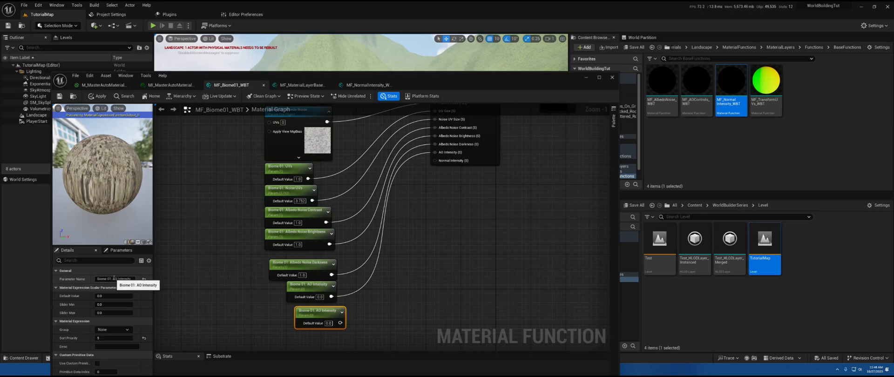
Rename the copy Biome 01: Normal Strength, set its default to 1, connect it to Normal Intensity, and save.
left_click_drag(113, 278, 169, 278)
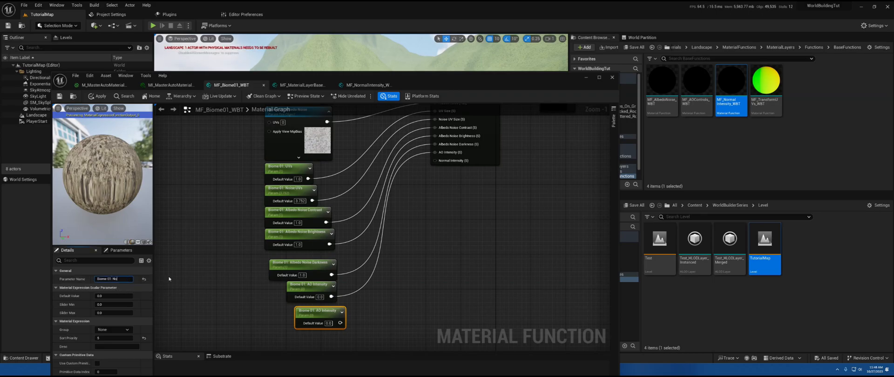
key("Return")
left_click(329, 323)
type("1")
left_click_drag(347, 323, 438, 163)
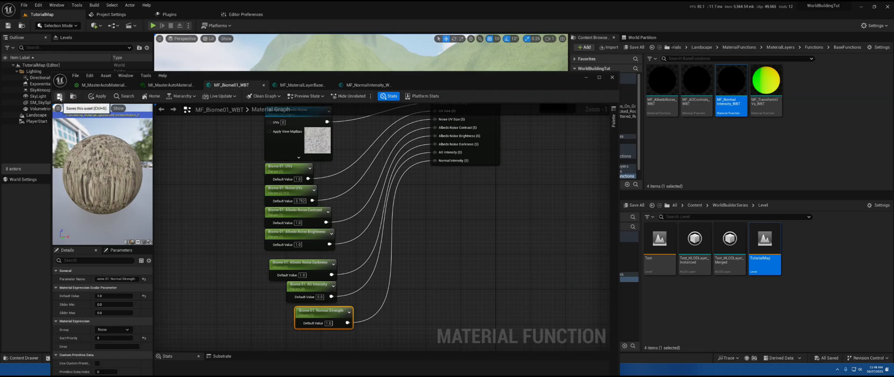
key("ctrl+s")
Uncover the landscape viewport and enable the Biome 01: Normal Strength override in the MI_MasterAutoMaterial_WBT instance.
left_click_drag(453, 86, 805, 181)
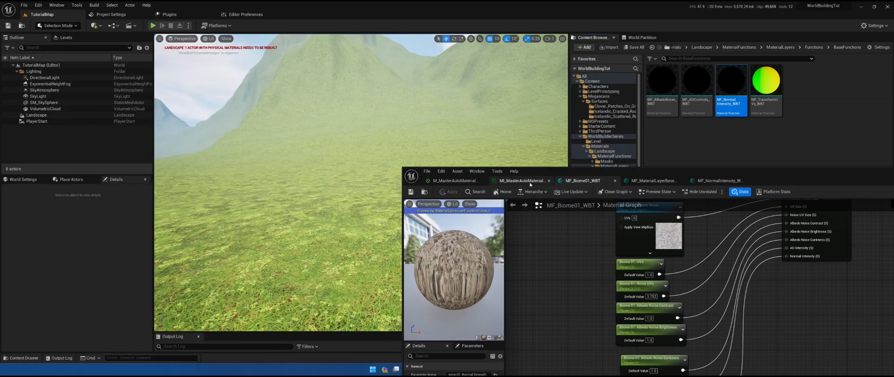
left_click(530, 185)
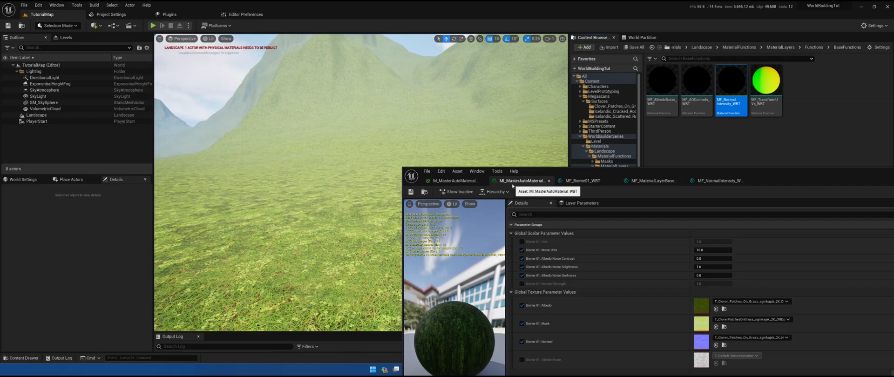
left_click(522, 284)
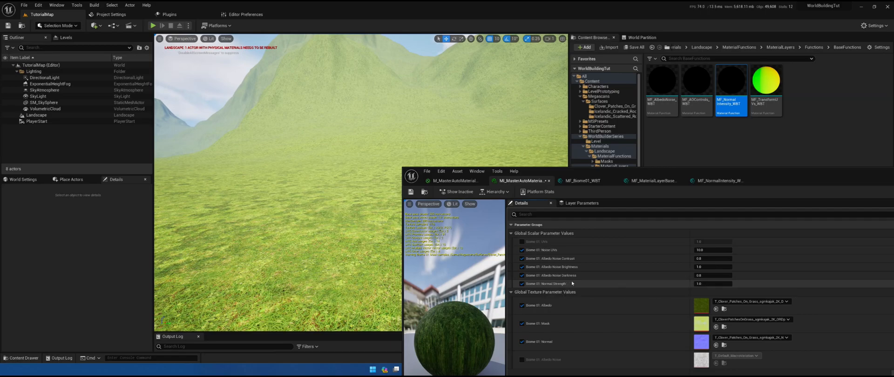
In the MF_Biome01_WBT graph, set the sort priority of the Biome 01: Normal Strength parameter to 6 and save the function.
left_click(720, 181)
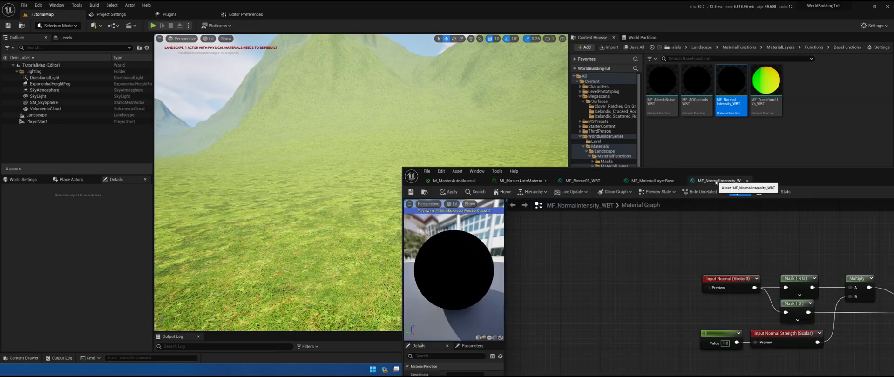
left_click(655, 182)
left_click(583, 181)
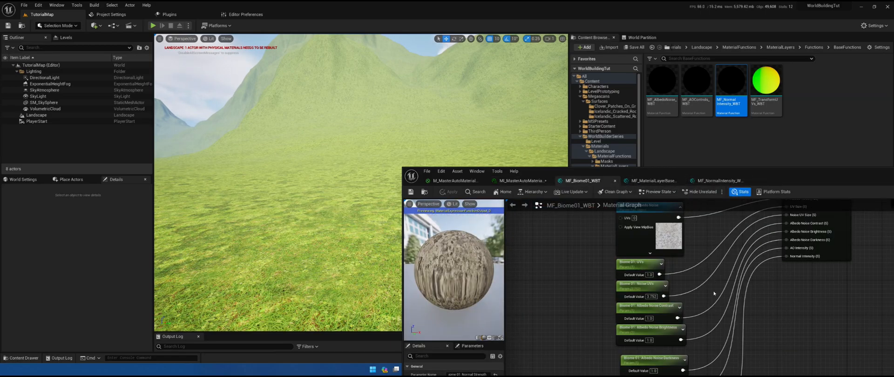
left_click_drag(762, 178, 714, 93)
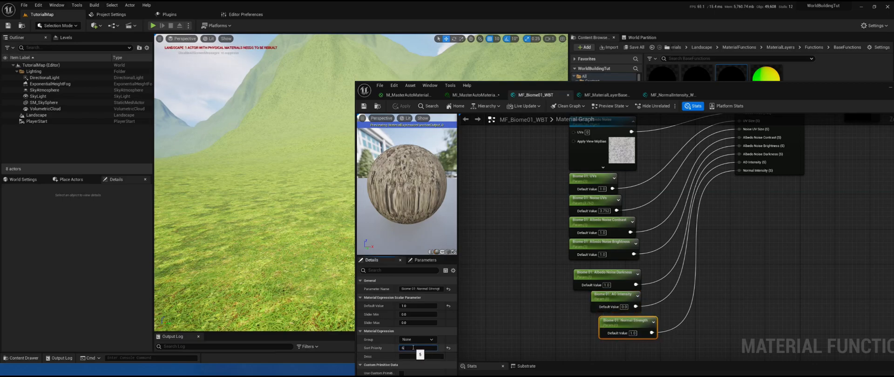
left_click(369, 107)
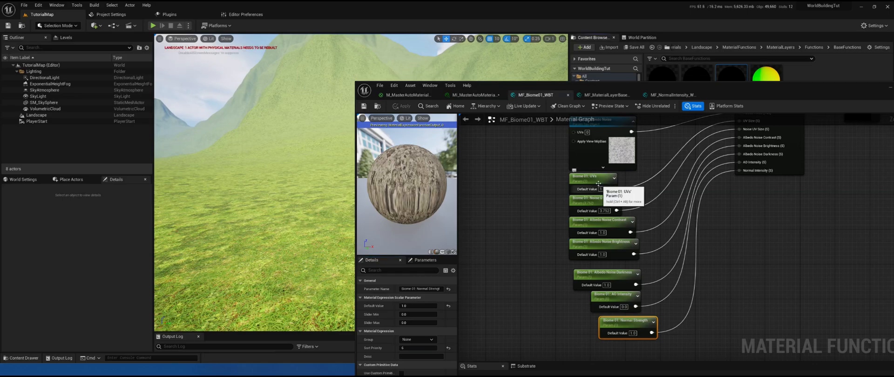
Review the normal intensity wiring in MF_MaterialLayerBase_WBT and bring up the MI_MasterAutoMaterial_WBT instance parameters.
left_click(607, 95)
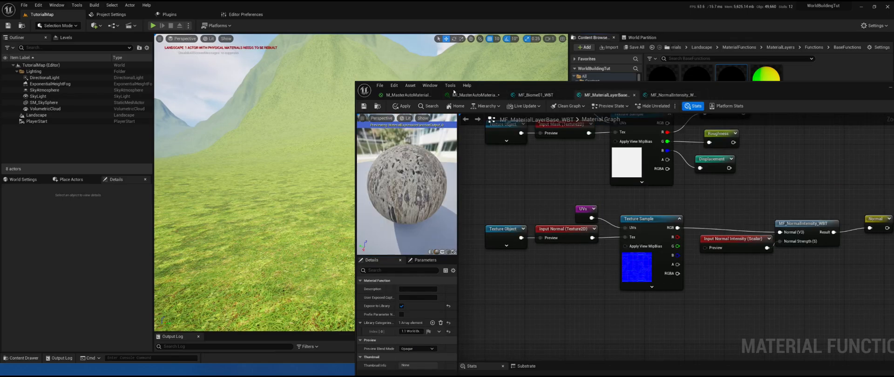
left_click(474, 95)
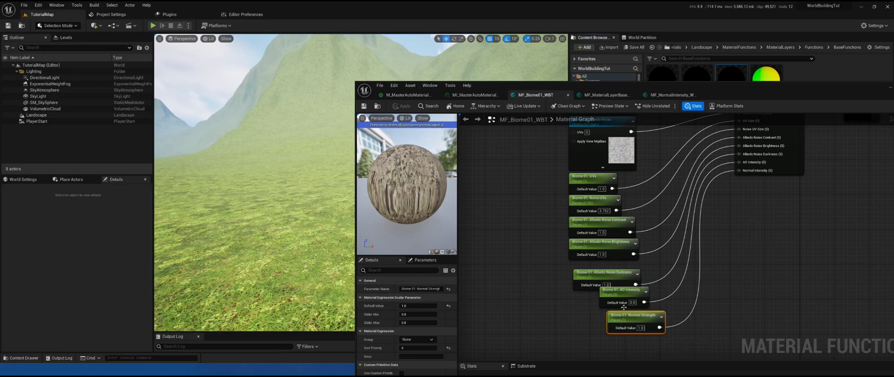
left_click(474, 95)
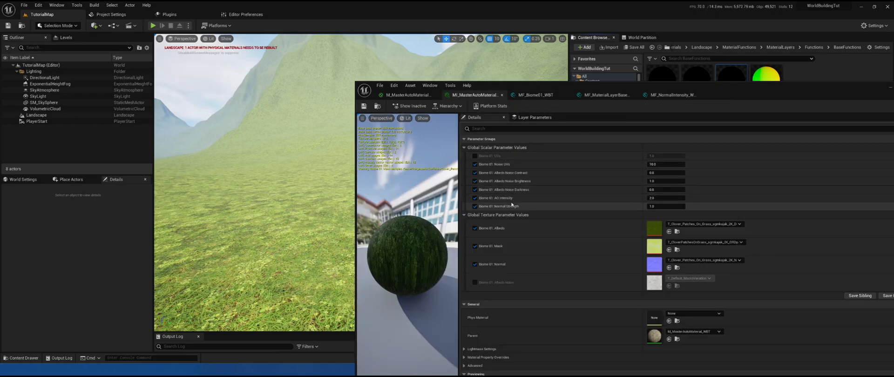
Set Biome 01: Albedo Noise Contrast to 0, try Biome 01: Normal Strength at 5 and 10, and return it to 1.
left_click(658, 173)
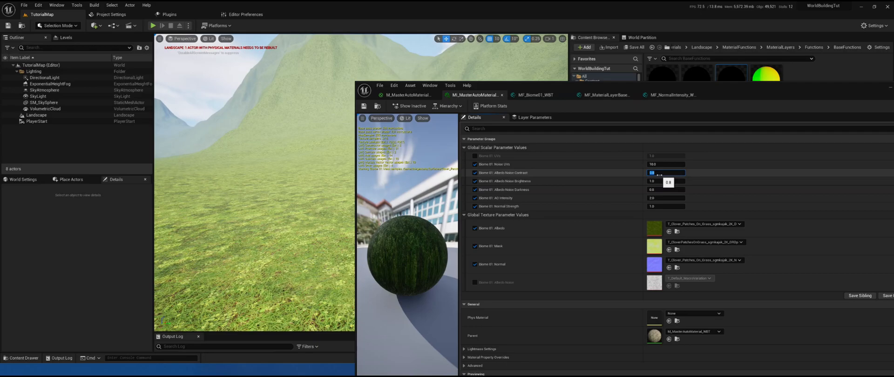
type("0")
key("Return")
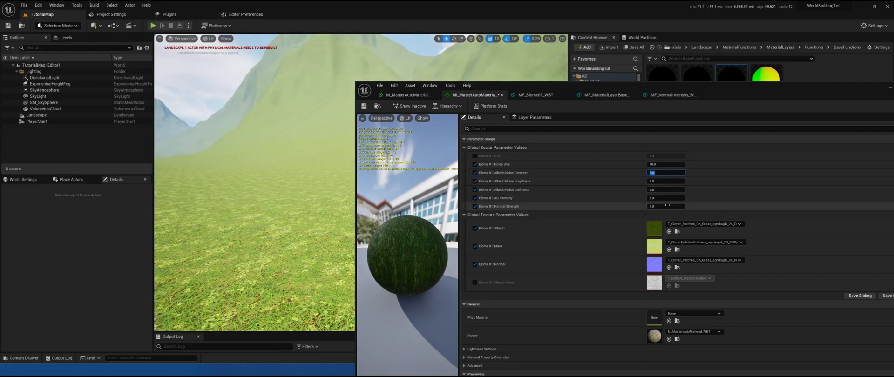
left_click(664, 206)
type("5")
key("Return")
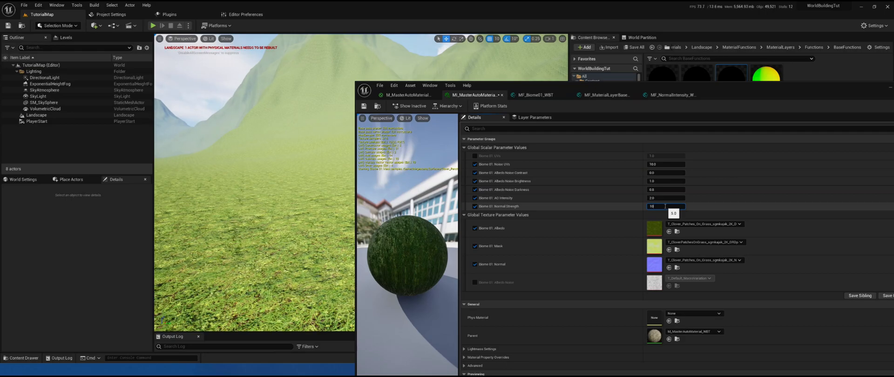
key("Return")
type("1")
key("Return")
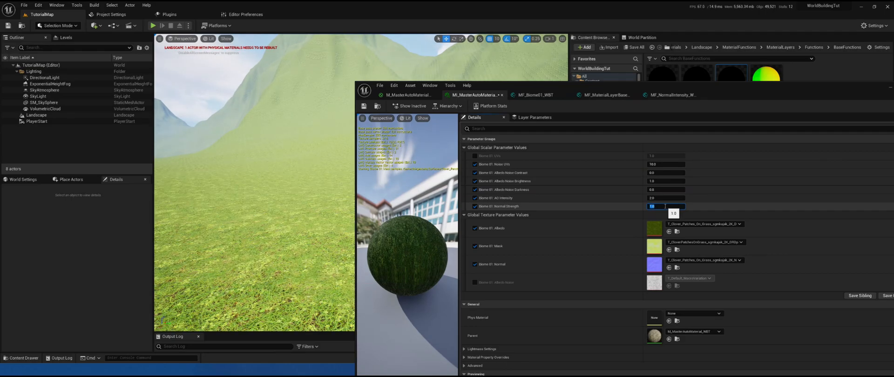
Uncover the content browser and open the Icelandic_Cracked_Rock folder under Megascans Surfaces.
left_click_drag(618, 92, 674, 176)
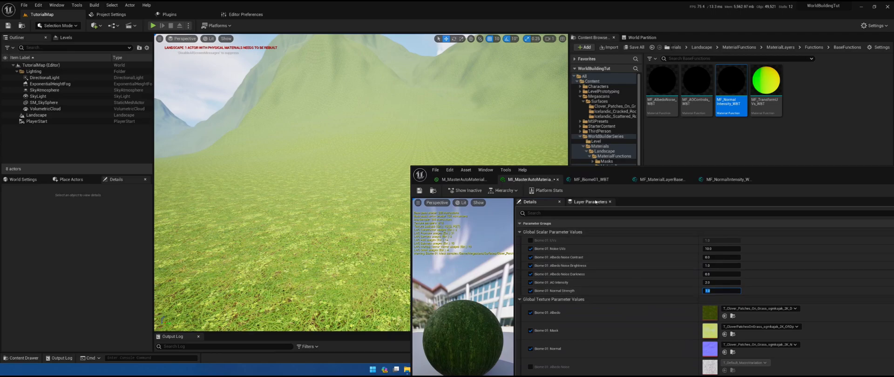
left_click_drag(707, 175, 378, 121)
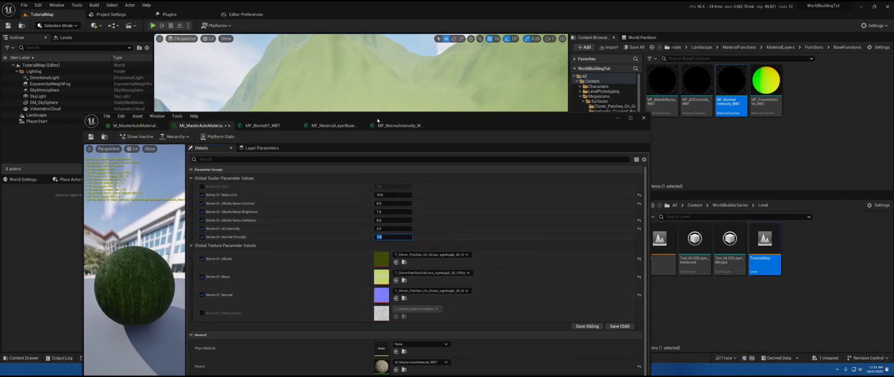
left_click(404, 262)
left_click_drag(576, 122, 473, 80)
left_click(615, 116)
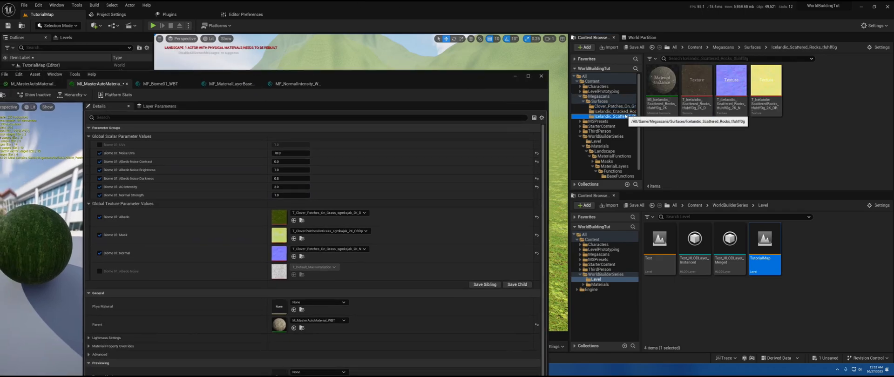
left_click(627, 113)
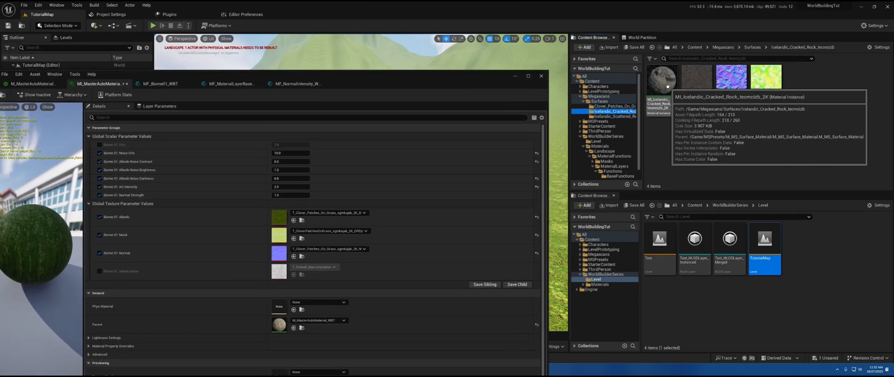
Assign the Icelandic cracked rock D, N and DRDp textures to the Biome 01 Albedo, Normal and Mask parameters.
left_click_drag(705, 87, 279, 217)
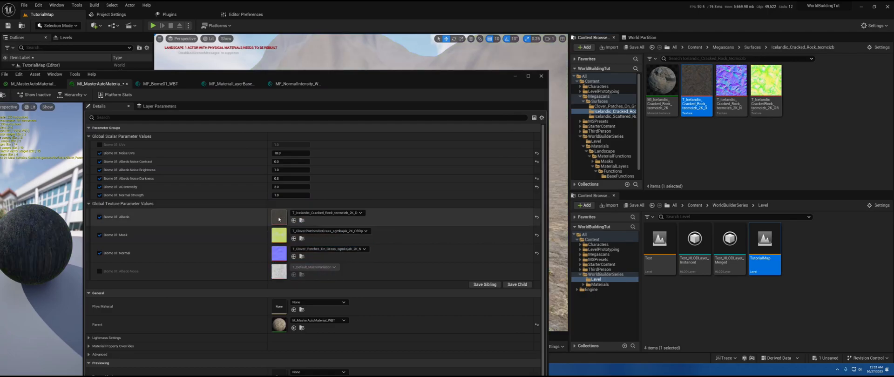
left_click_drag(717, 87, 281, 254)
left_click_drag(766, 81, 309, 236)
Uncover the landscape viewport, compare Biome 01: Normal Strength at 0, 1, 2 and 3, and set it to 2.
left_click_drag(380, 79, 842, 148)
right_click_drag(298, 186, 307, 210)
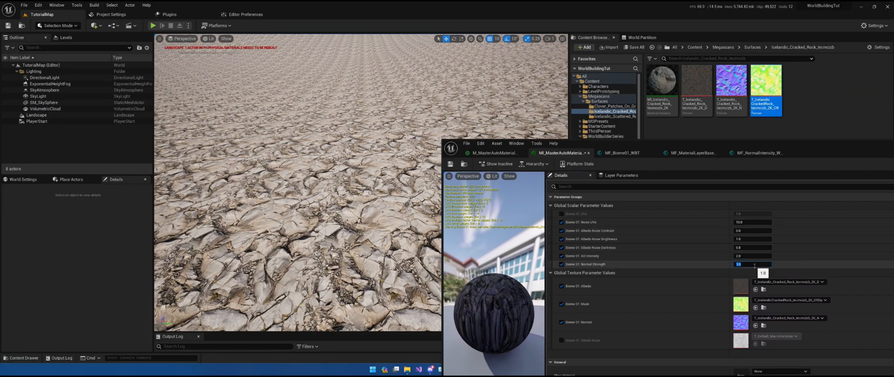
type("2")
key("Return")
type("3")
key("Return")
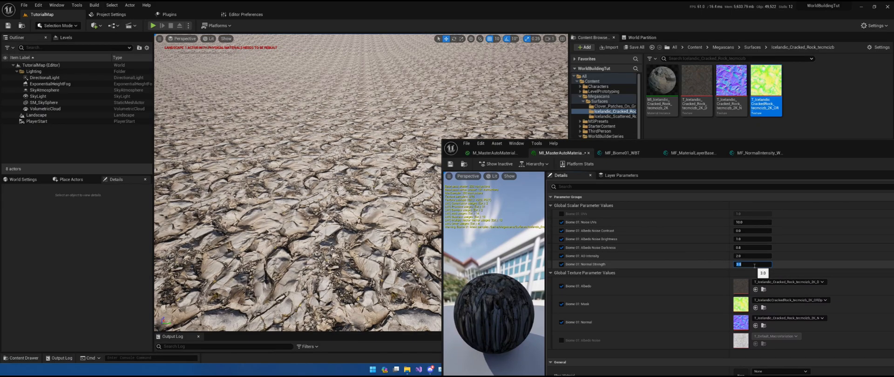
type("2")
key("Return")
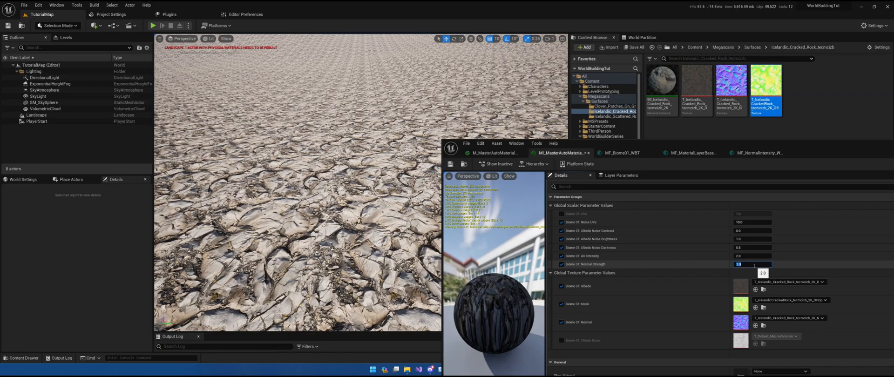
type("0")
key("Return")
type("1")
key("Return")
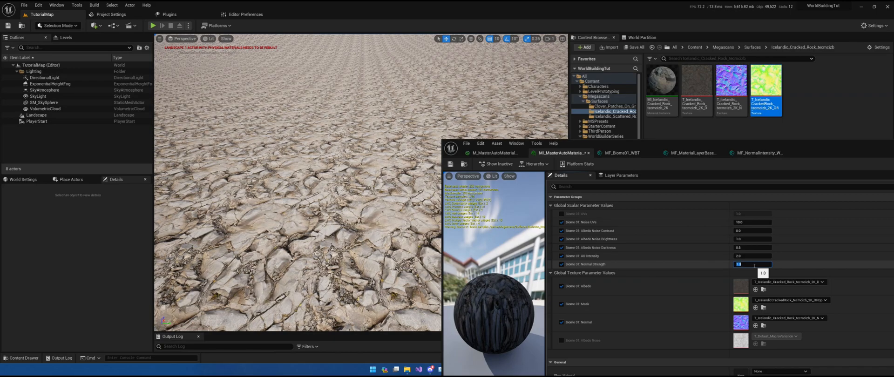
key("Return")
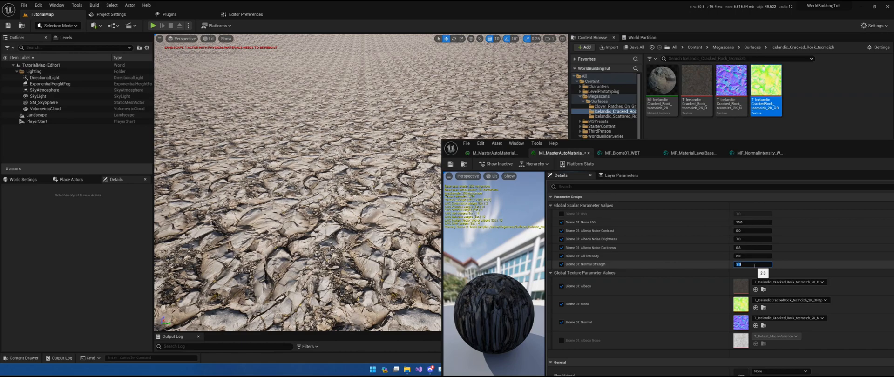
Set Biome 01: Albedo Noise Contrast and Biome 01: Albedo Noise Darkness to 1 in the material instance.
left_click(747, 231)
key("Return")
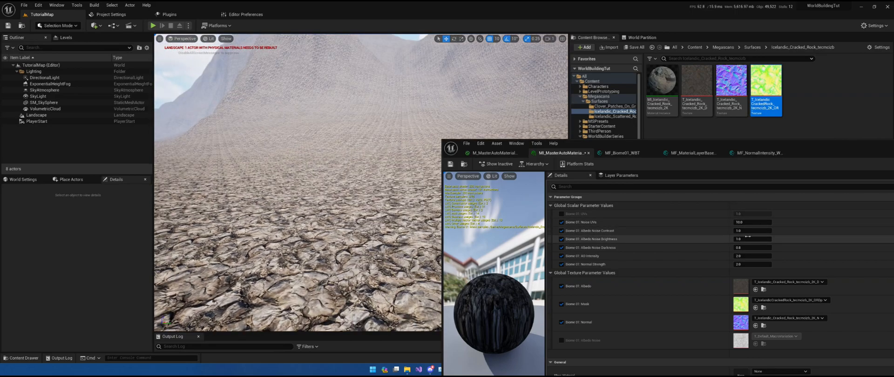
left_click(750, 249)
type("1")
key("Return")
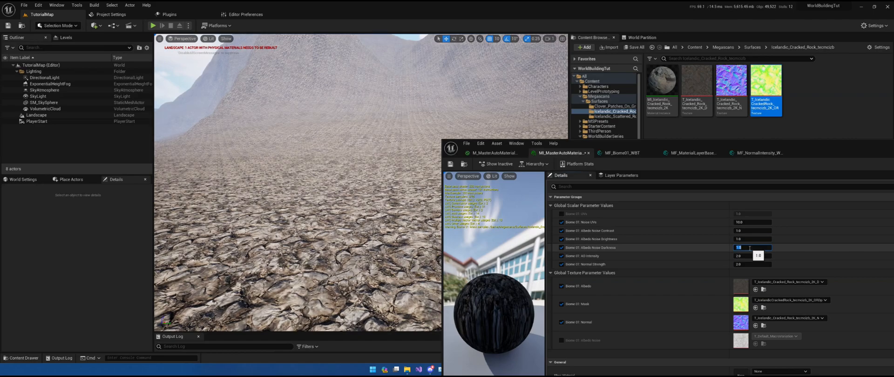
right_click_drag(354, 186, 391, 182)
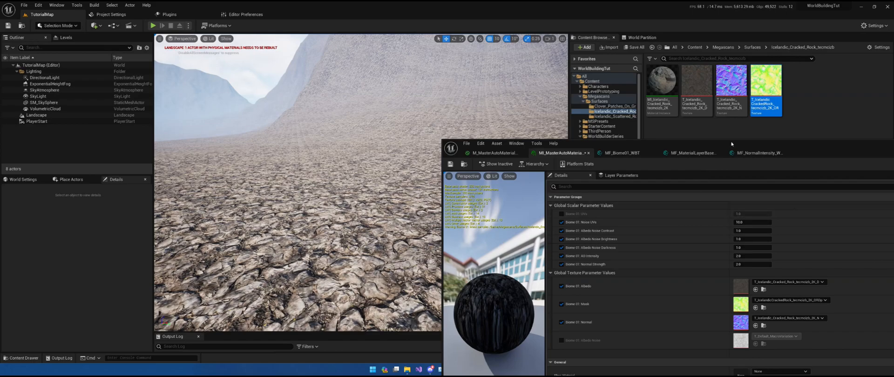
left_click_drag(732, 143, 575, 100)
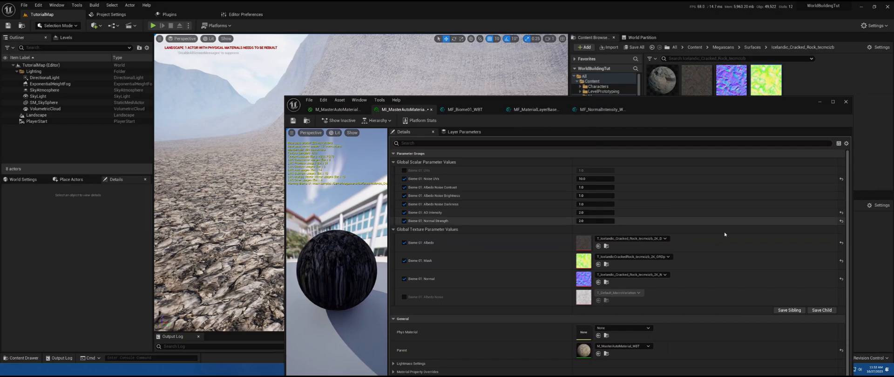
left_click_drag(653, 106, 688, 181)
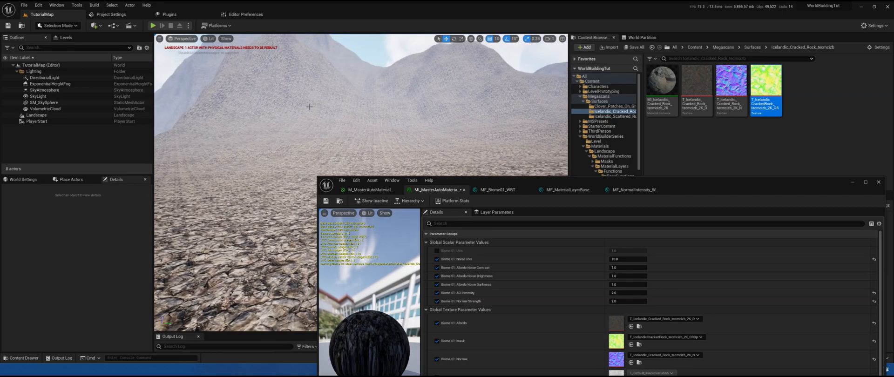
left_click_drag(731, 182, 537, 130)
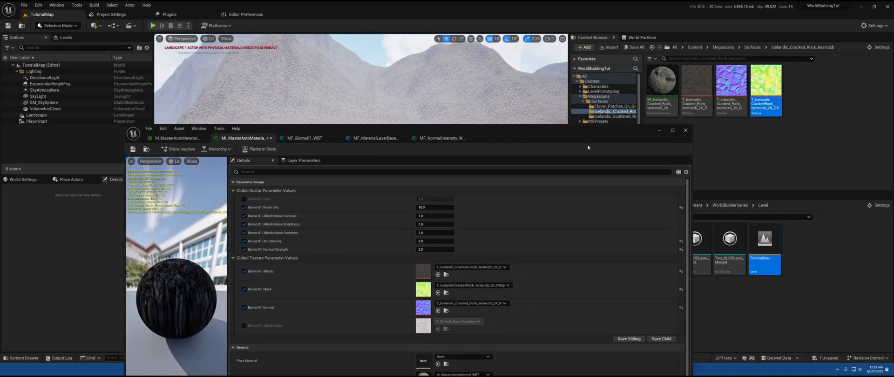